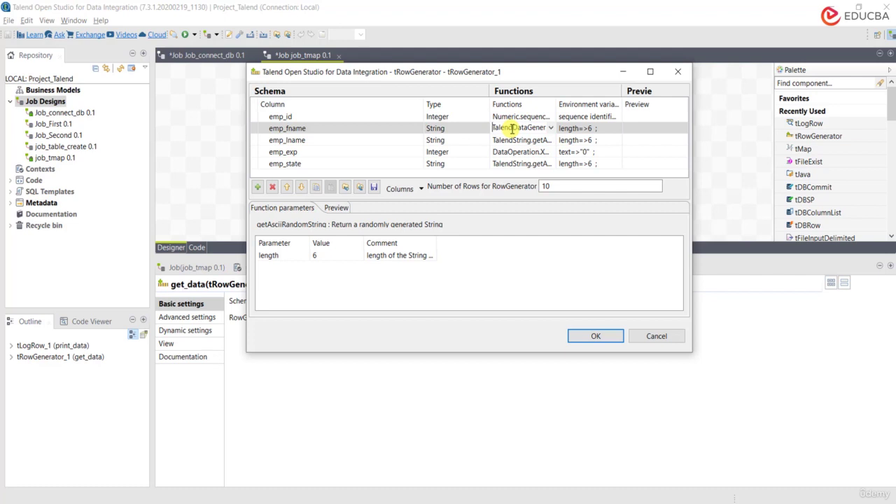
Set the emp_lname column's generator function to TalendDataGenerator.getLastName()
click(522, 140)
click(552, 141)
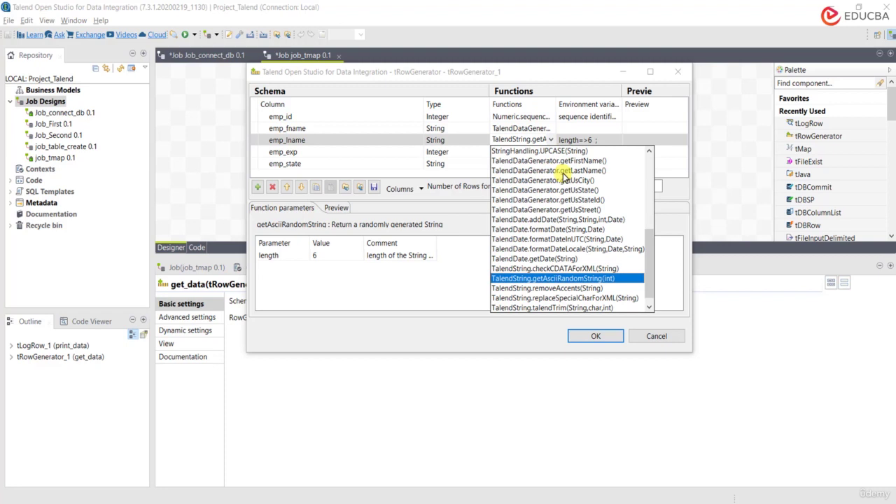
click(564, 172)
Set the emp_exp column's generator function to Numeric.random(int,int)
click(531, 152)
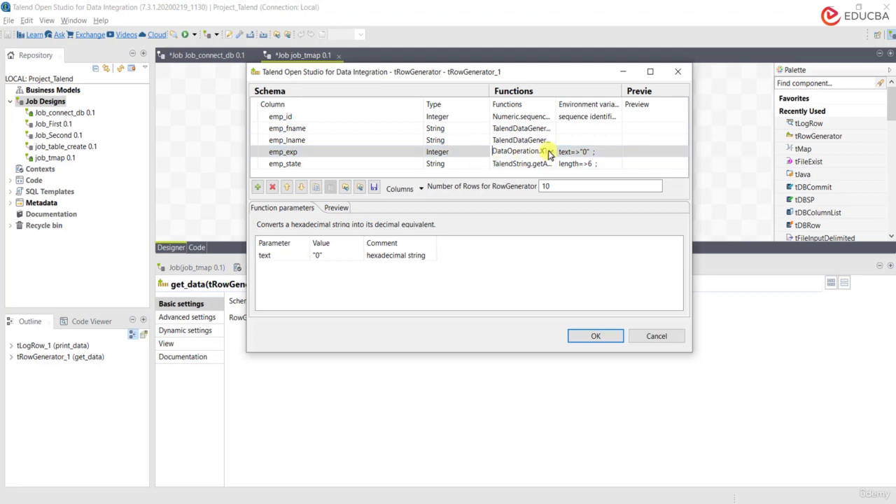
click(550, 152)
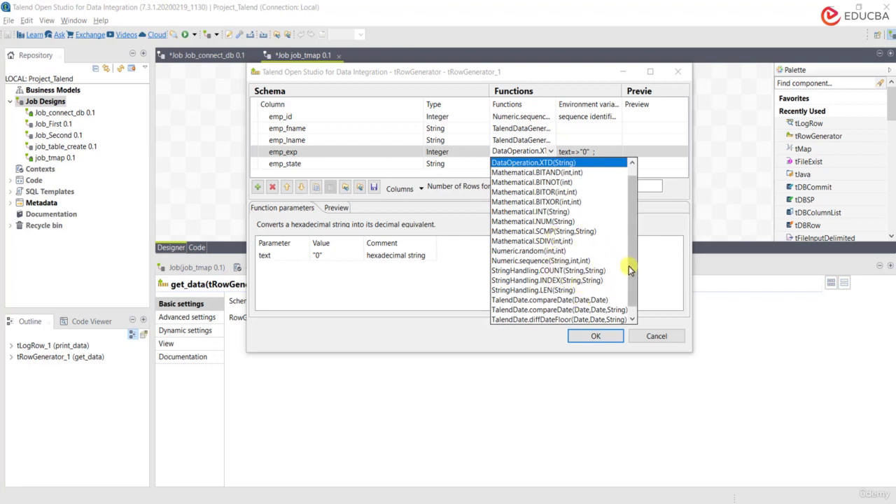
scroll(631, 291, down, 1)
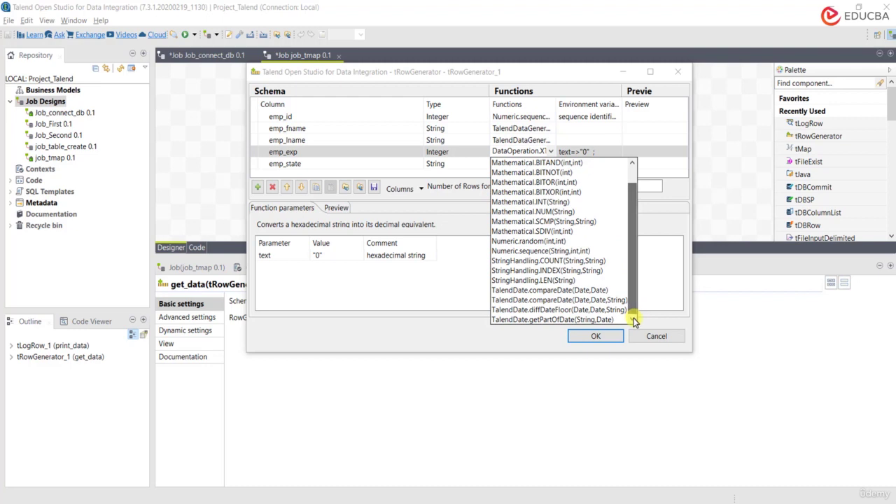
scroll(630, 221, up, 2)
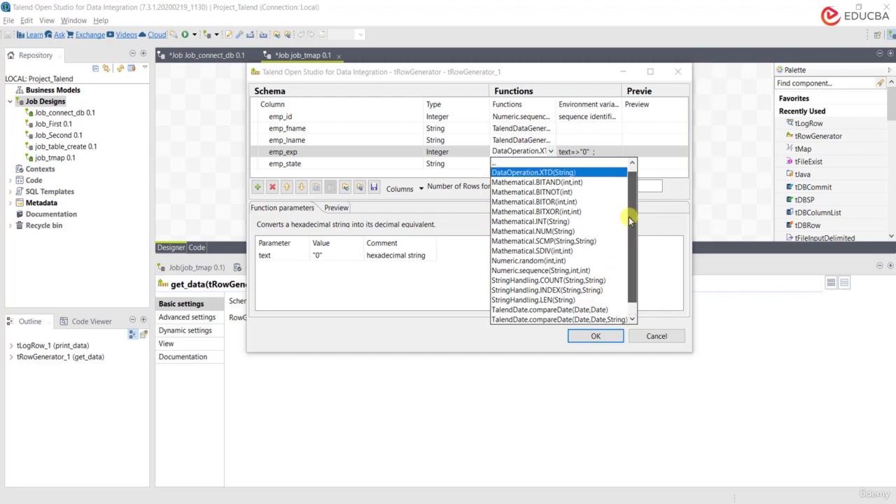
scroll(629, 238, down, 2)
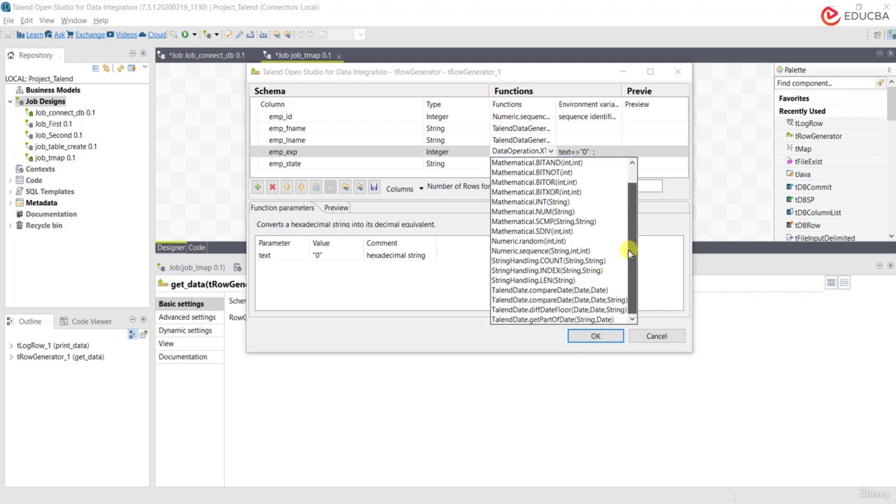
click(551, 243)
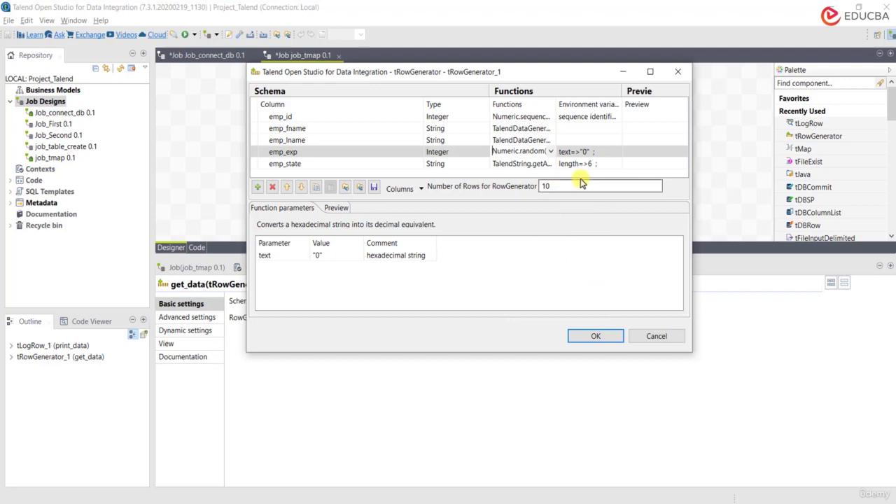
click(558, 186)
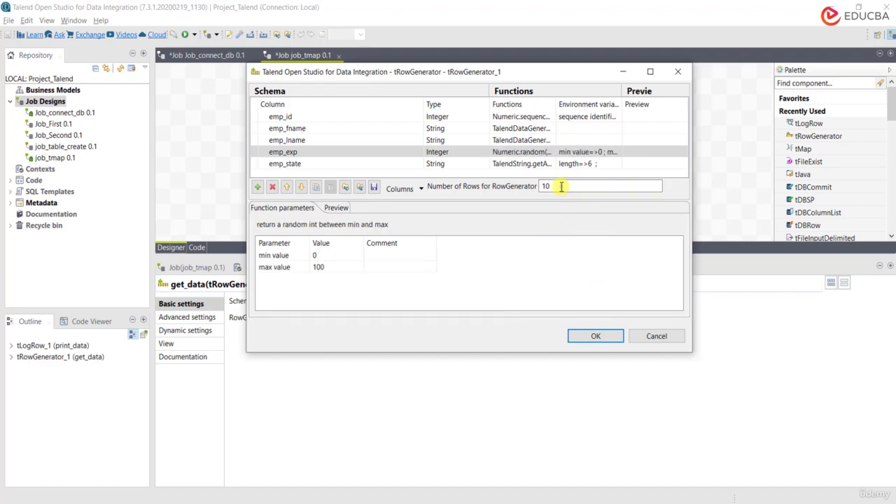
Set the emp_exp random function's min value to 1 and max value to 15
click(342, 256)
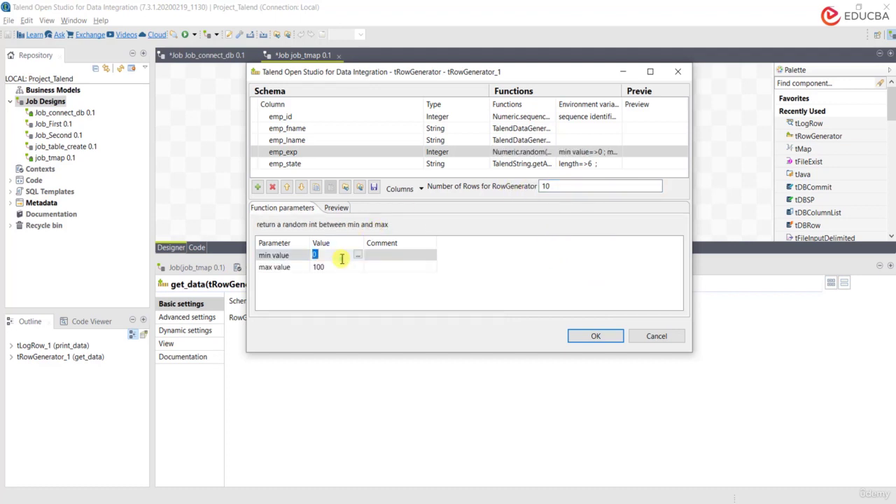
text(1)
click(340, 266)
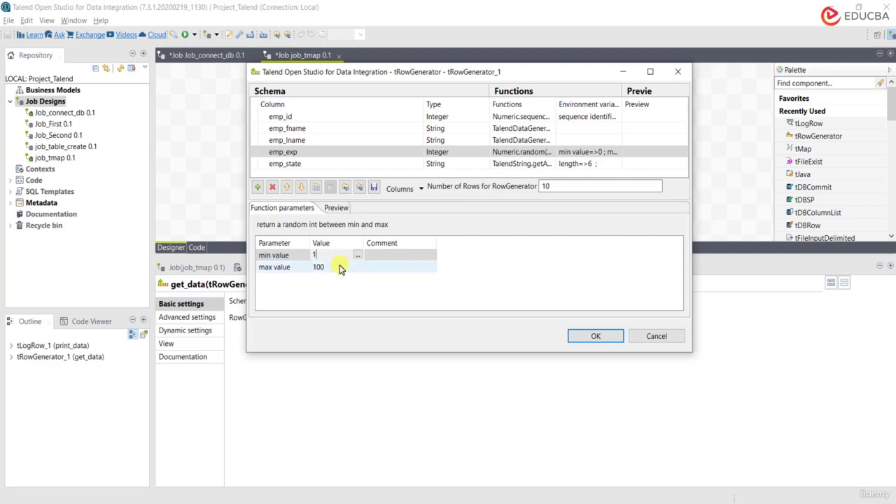
text(1)
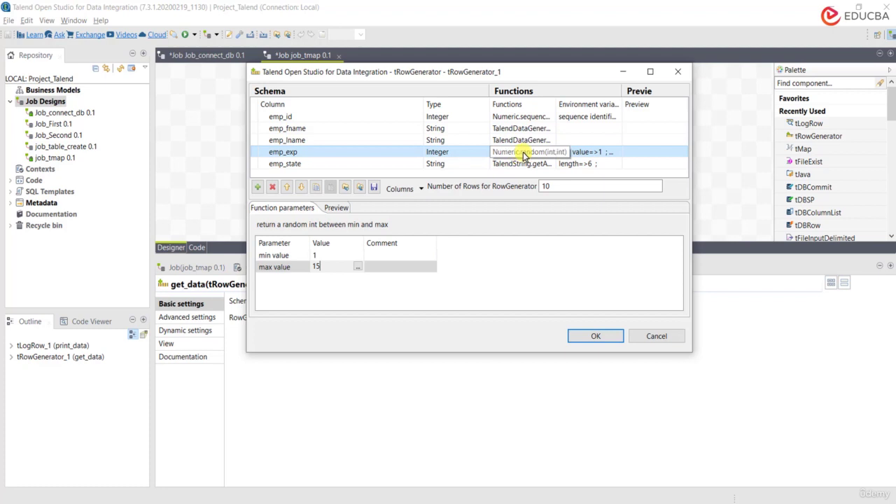
click(319, 266)
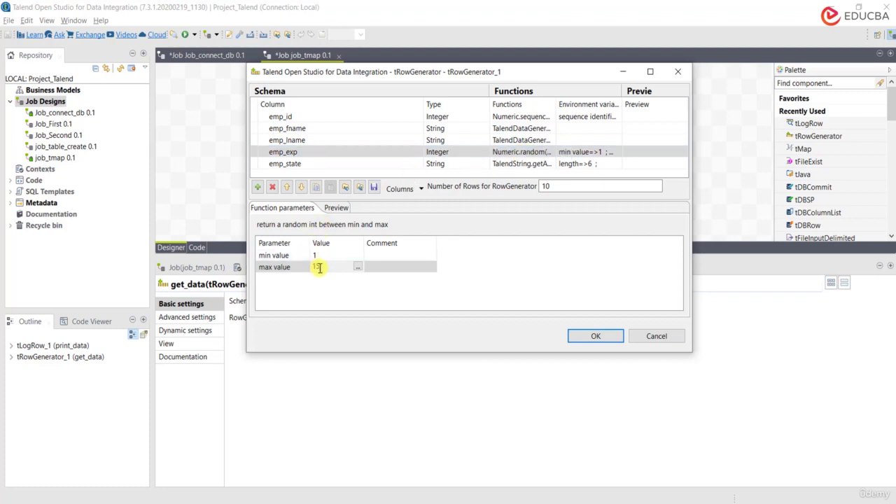
Set the emp_state column's generator function to TalendDataGenerator.getUsState()
click(505, 163)
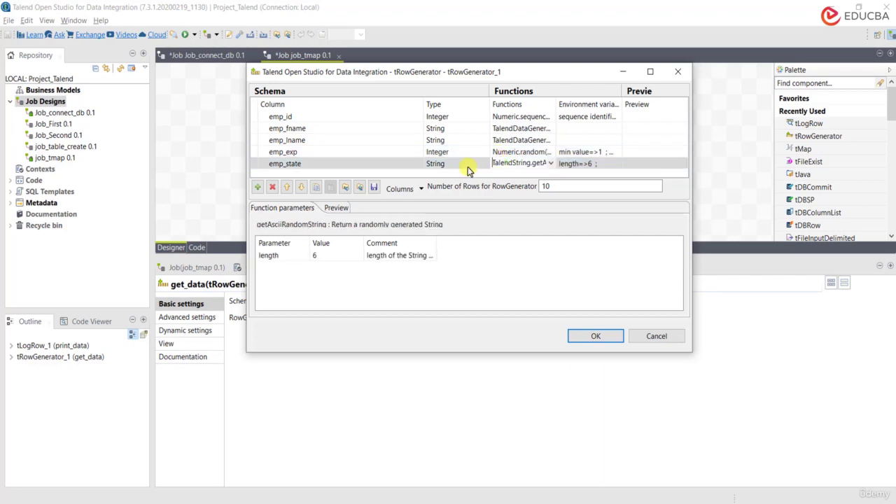
click(295, 167)
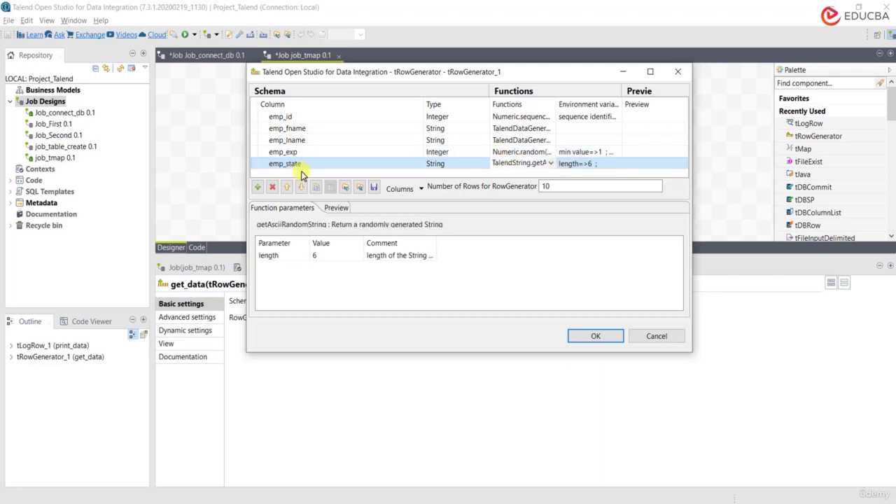
click(553, 163)
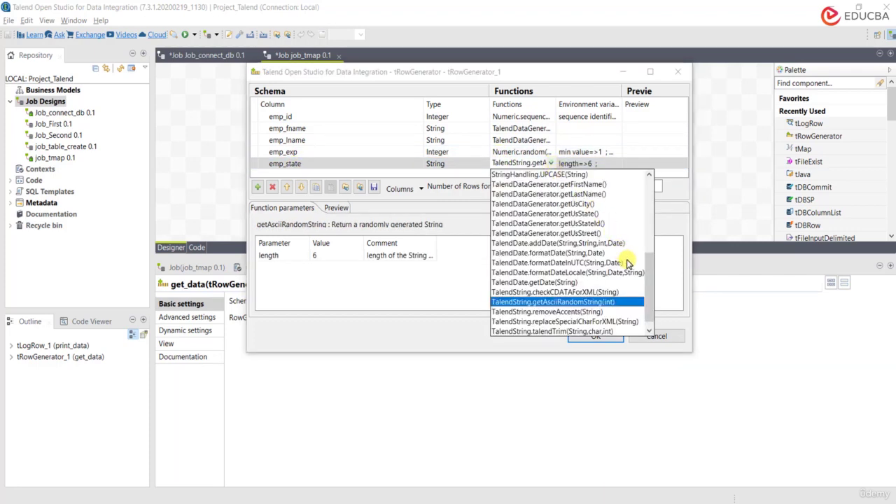
click(583, 214)
click(551, 163)
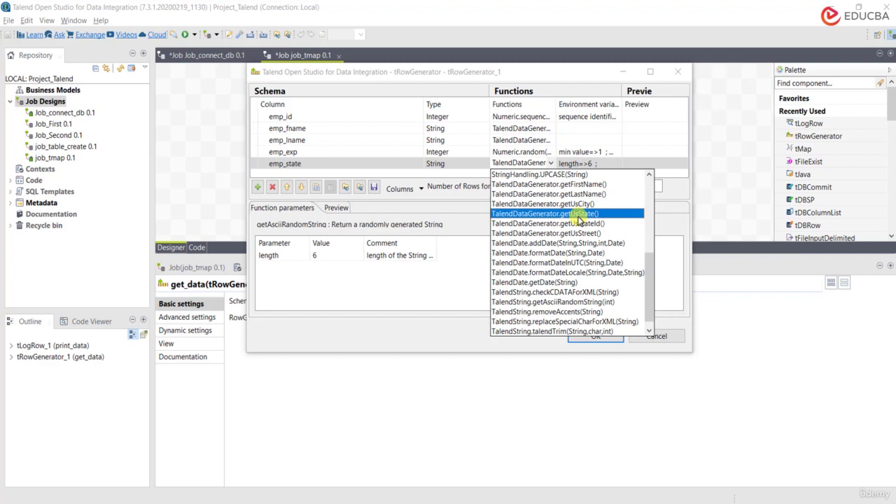
click(577, 215)
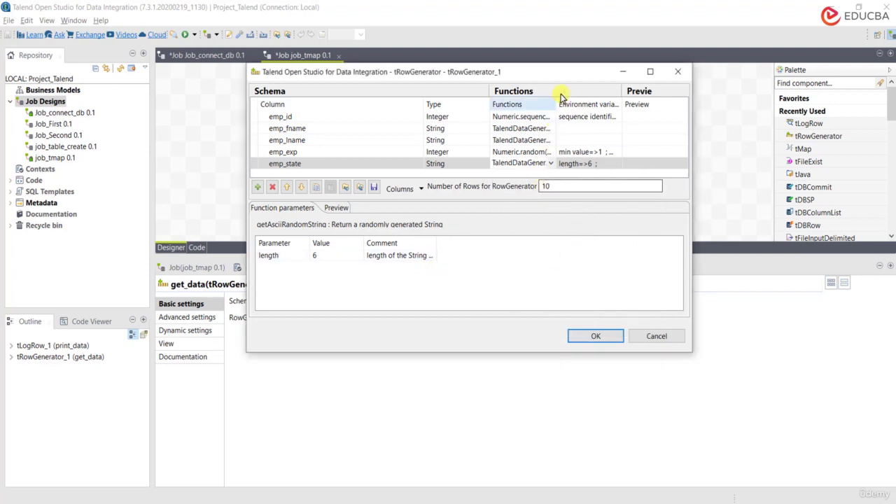
Accept the row generator settings and propagate the changes to the connected component
drag(558, 98, 612, 99)
click(605, 337)
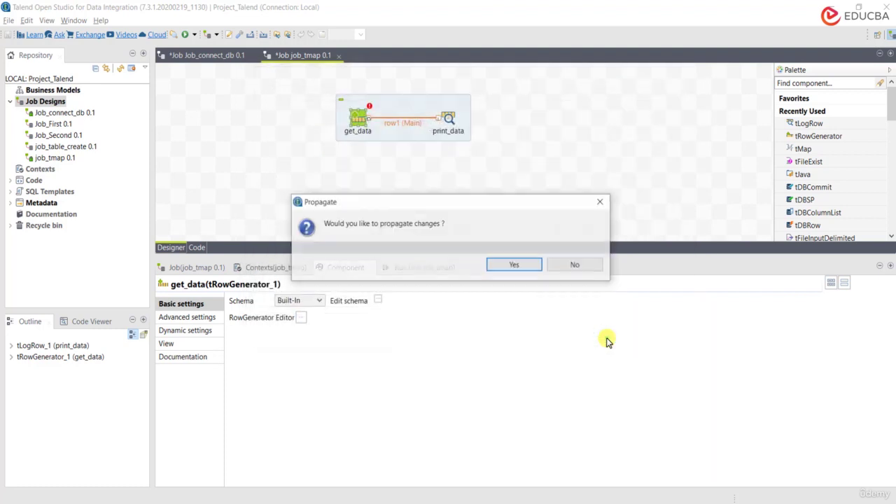
click(525, 266)
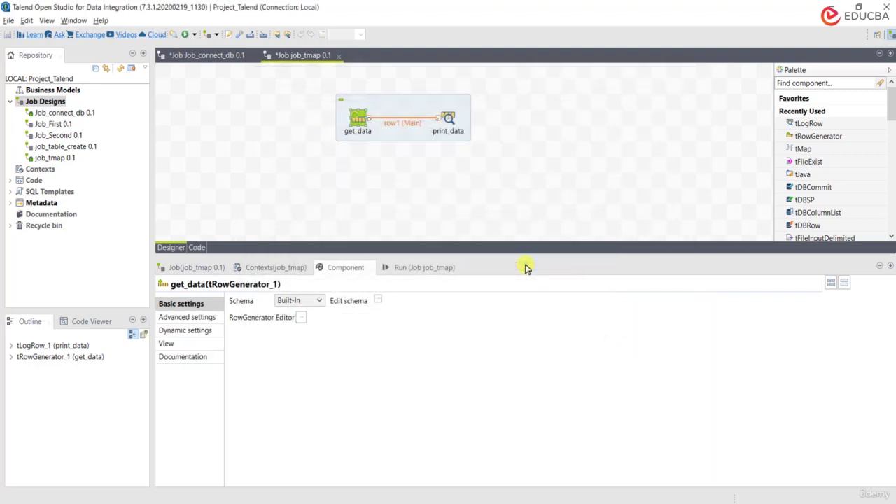
Set the print_data component's mode to Table (print values in cells of a table) and run job_tmap
click(451, 122)
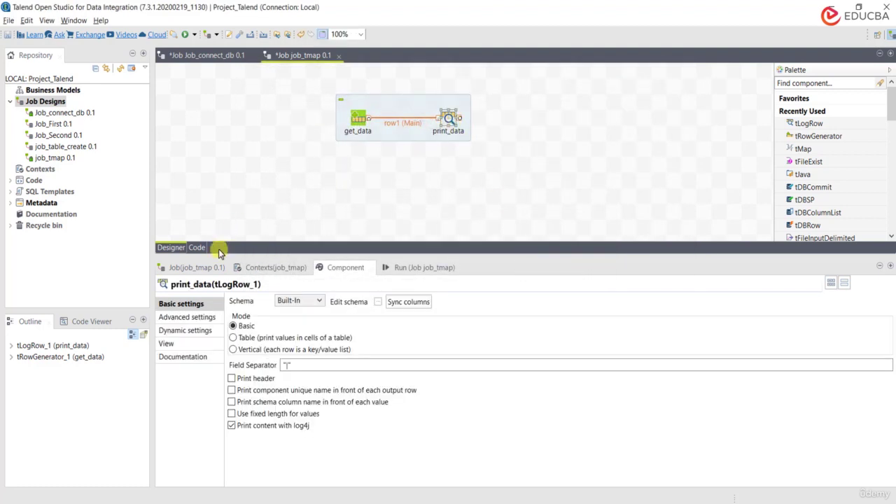
click(242, 338)
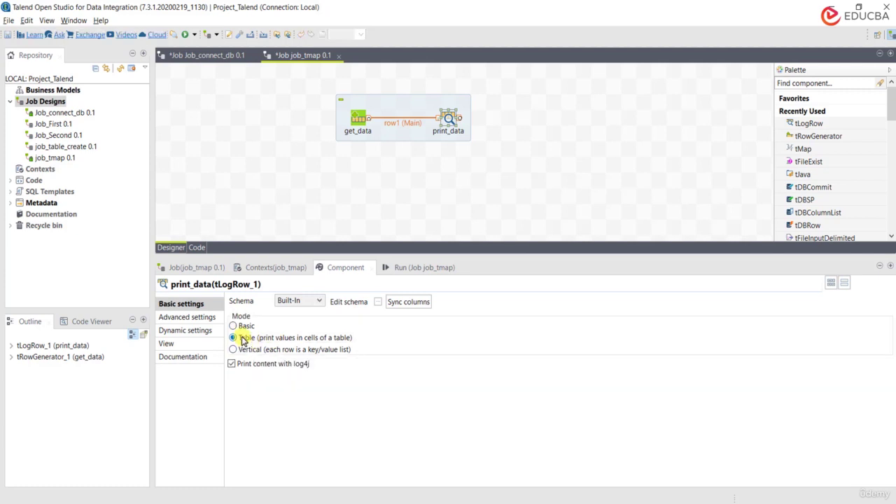
click(402, 272)
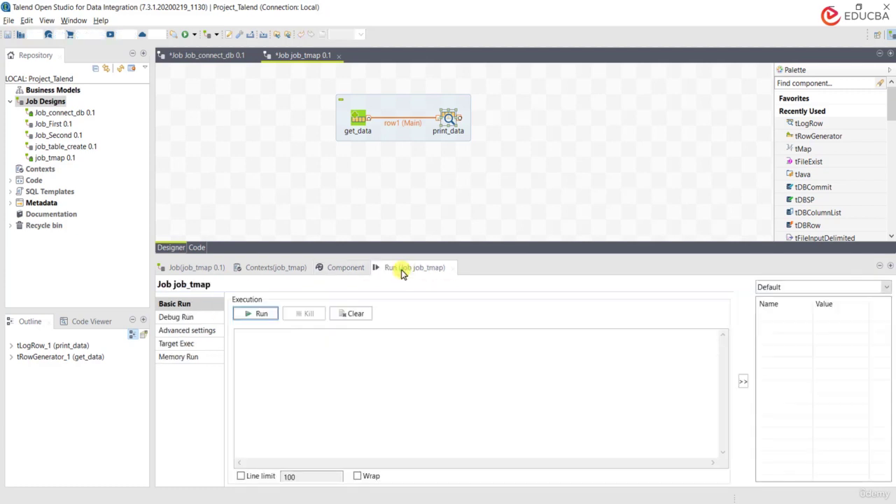
click(257, 314)
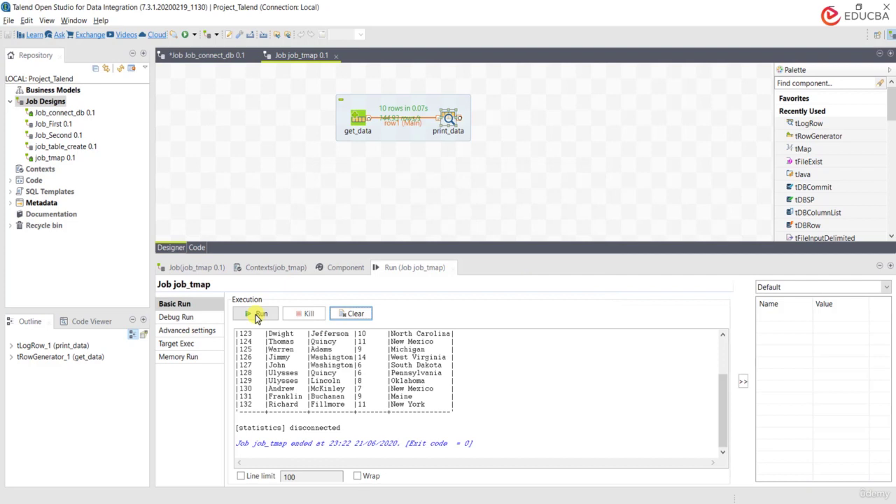
Examine the sequence of emp_id values across the rows of the job's printed output table
drag(724, 420, 719, 403)
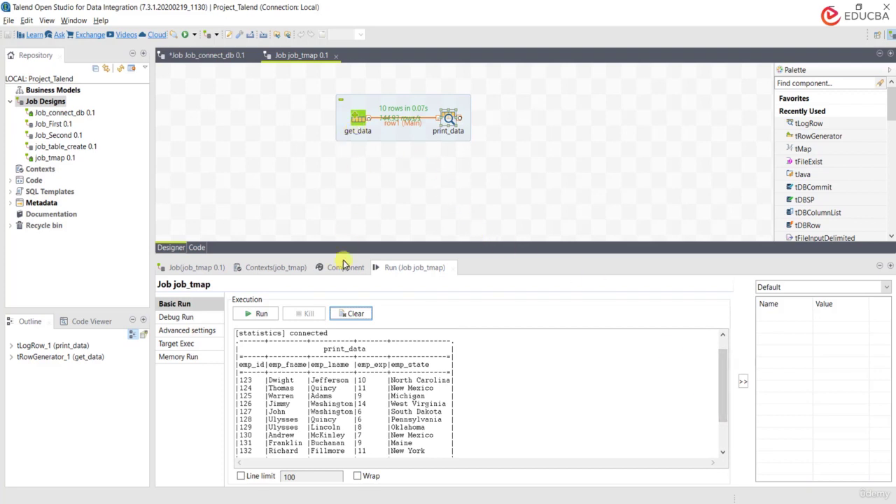
double_click(247, 379)
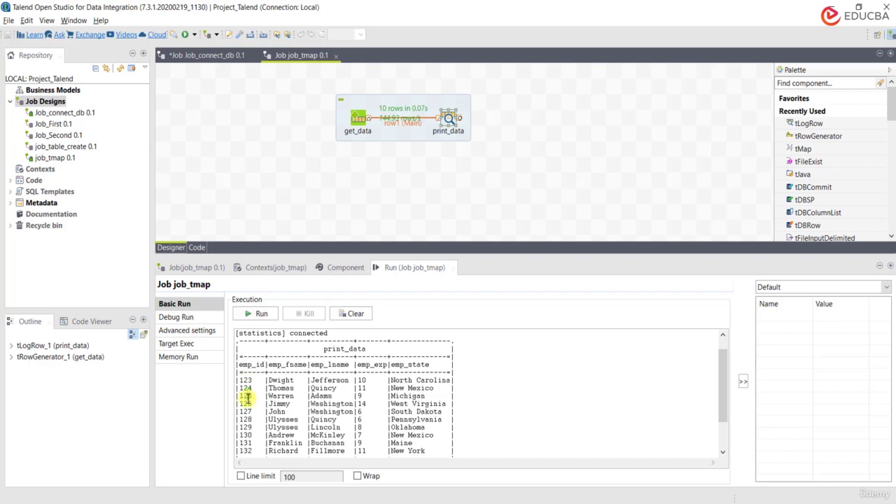
double_click(245, 396)
double_click(245, 411)
double_click(245, 435)
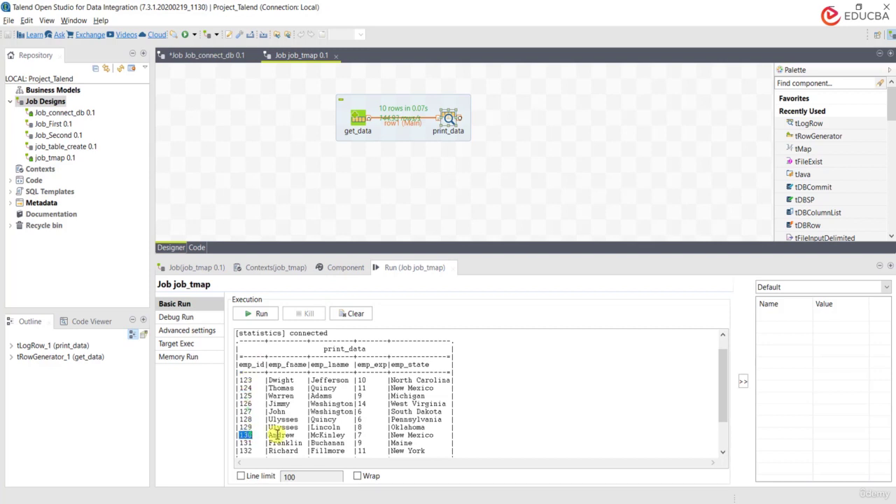
drag(724, 394, 723, 421)
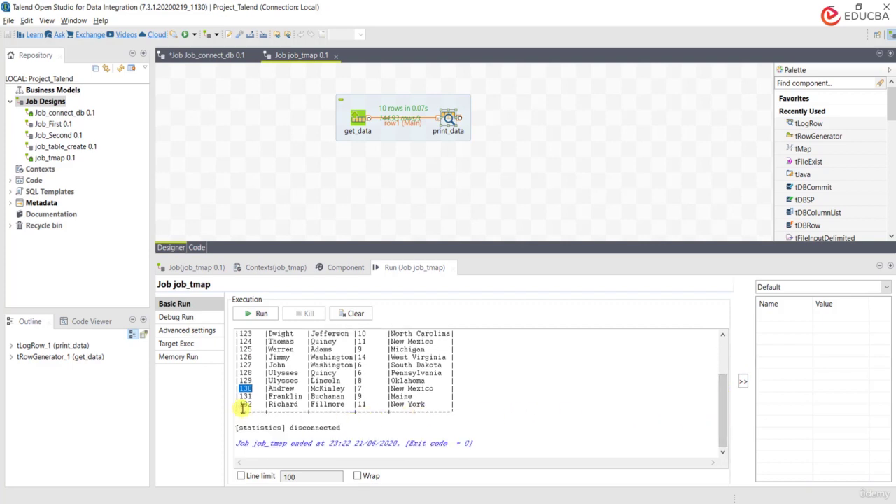
drag(719, 410, 719, 361)
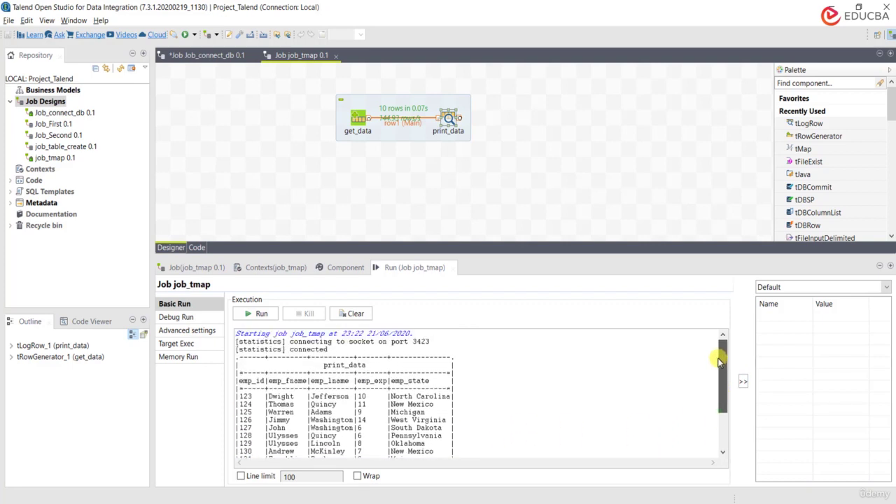
Examine the generated emp_fname and emp_lname values in several rows of the job's output table
double_click(287, 395)
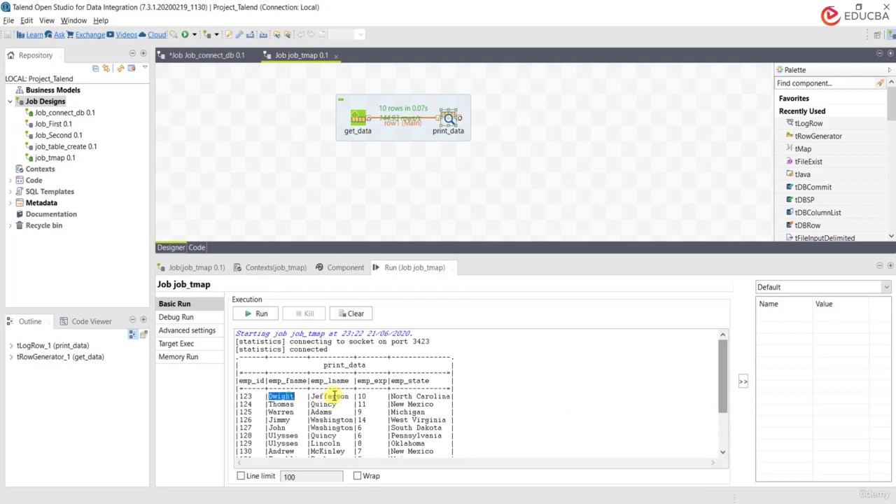
double_click(334, 396)
click(285, 444)
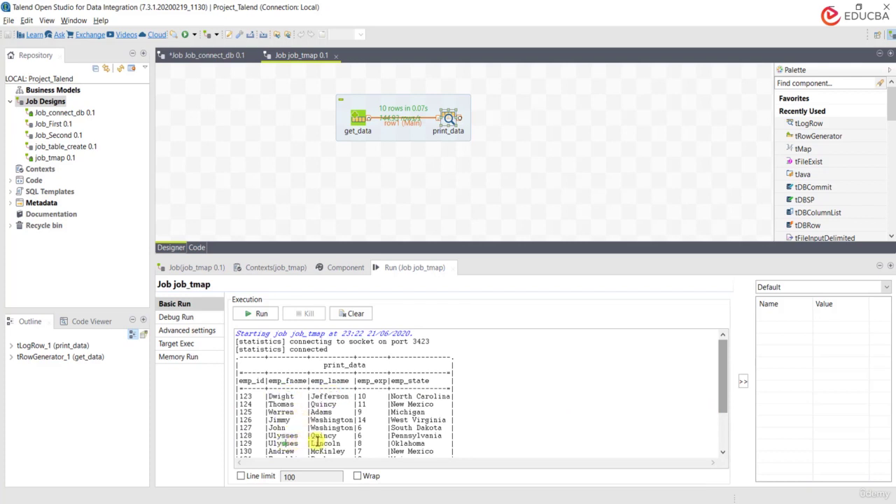
double_click(324, 443)
double_click(278, 427)
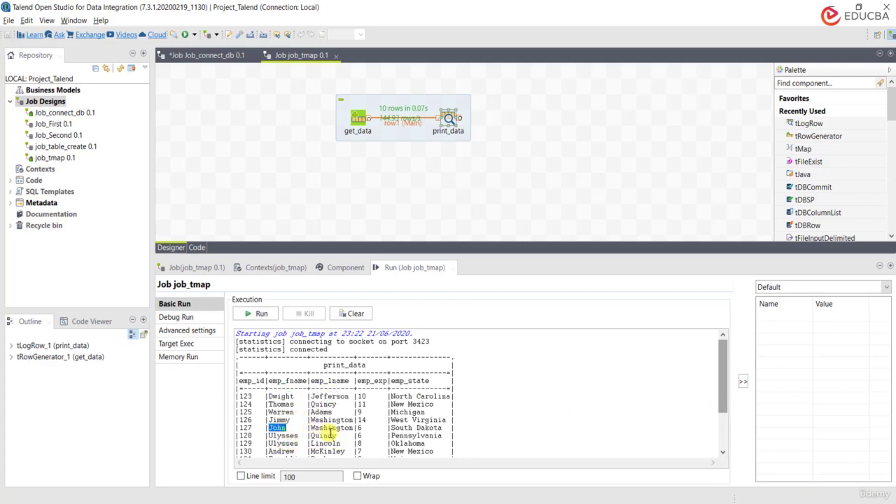
double_click(329, 428)
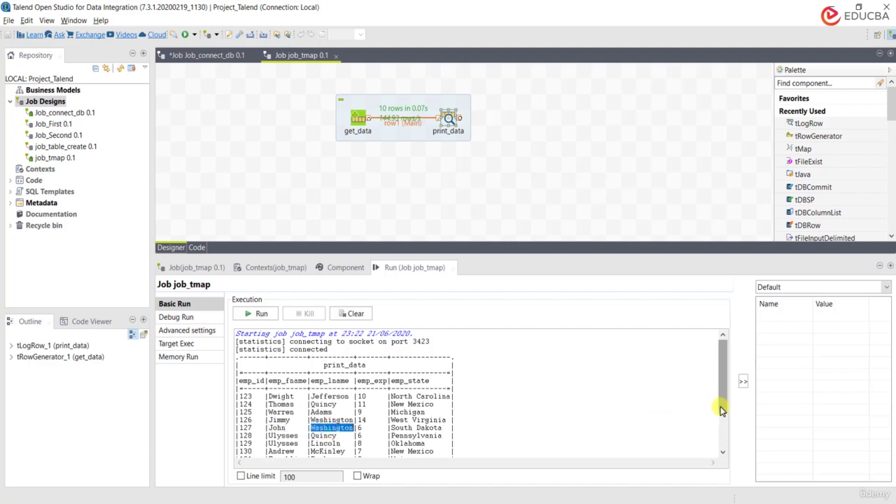
scroll(721, 411, down, 3)
double_click(279, 397)
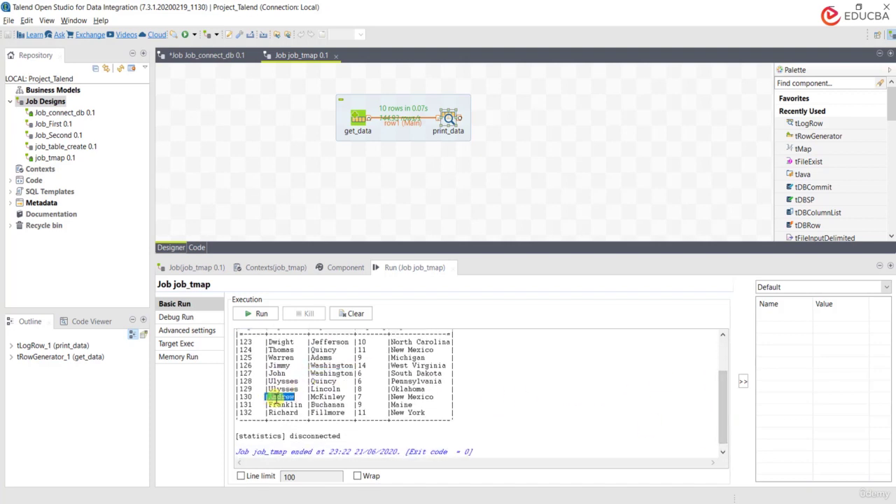
double_click(318, 404)
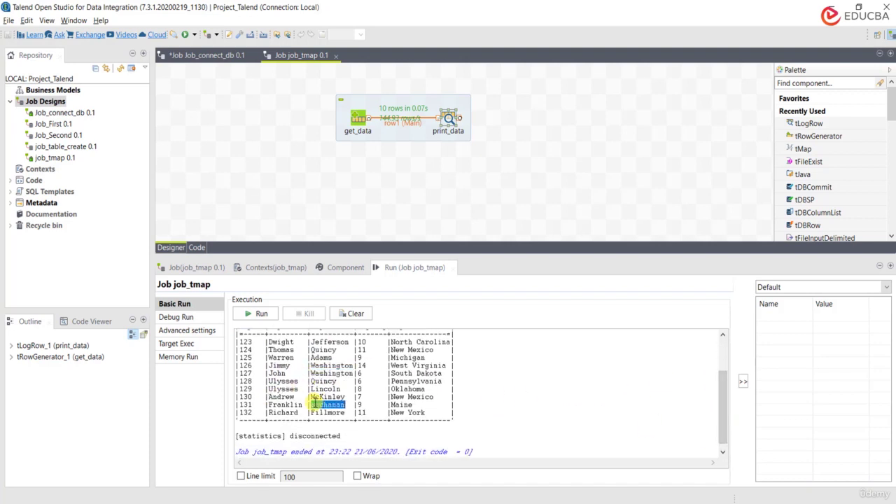
double_click(278, 366)
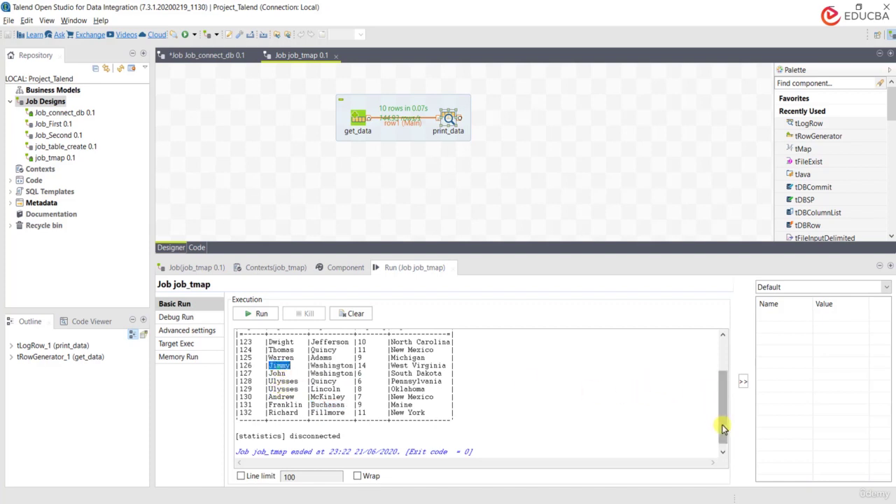
Examine the generated emp_exp and emp_state values across the rows of the job's printed output table
drag(724, 427, 728, 399)
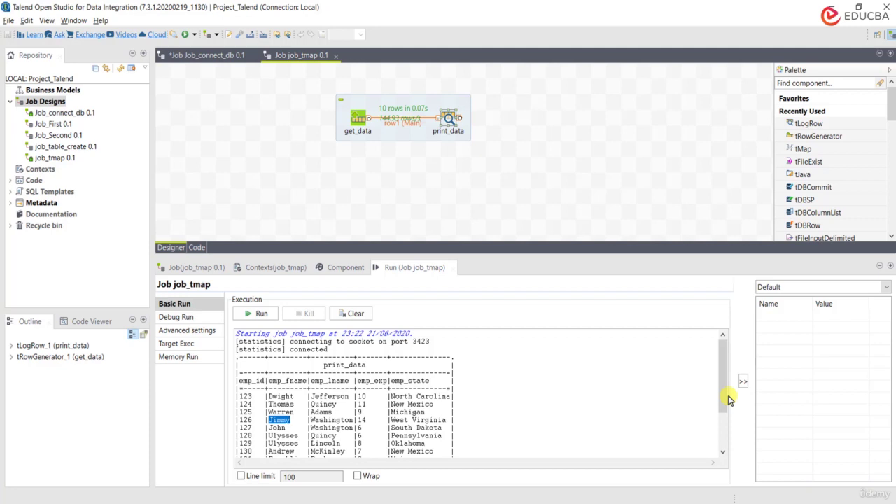
mouse_move(728, 395)
mouse_down()
mouse_move(724, 389)
mouse_move(730, 409)
mouse_up()
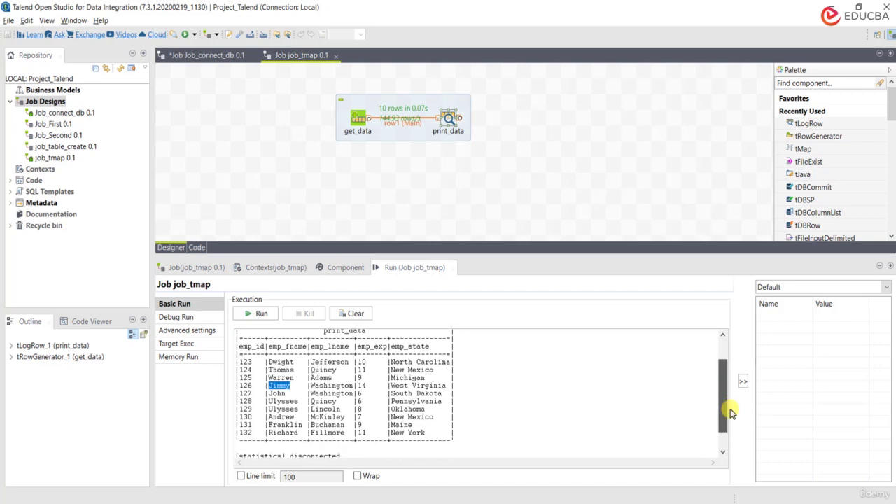
mouse_move(730, 409)
mouse_down()
mouse_move(728, 423)
mouse_move(727, 412)
mouse_up()
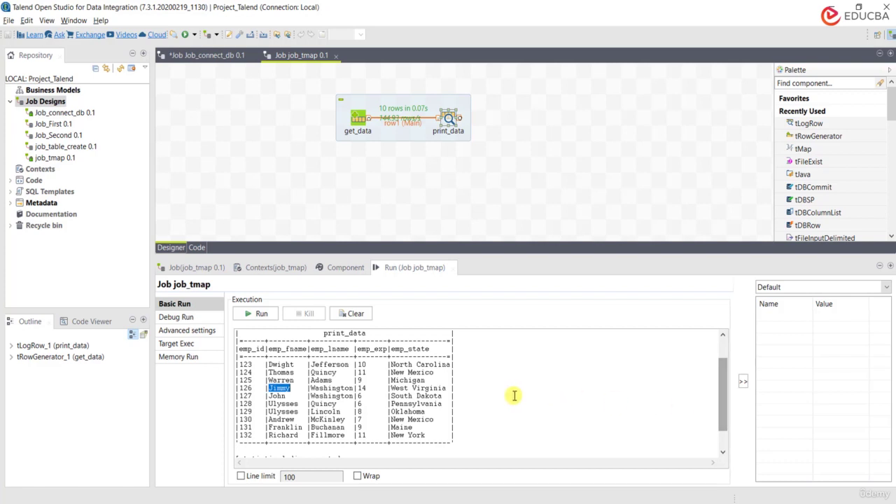
double_click(362, 365)
double_click(362, 435)
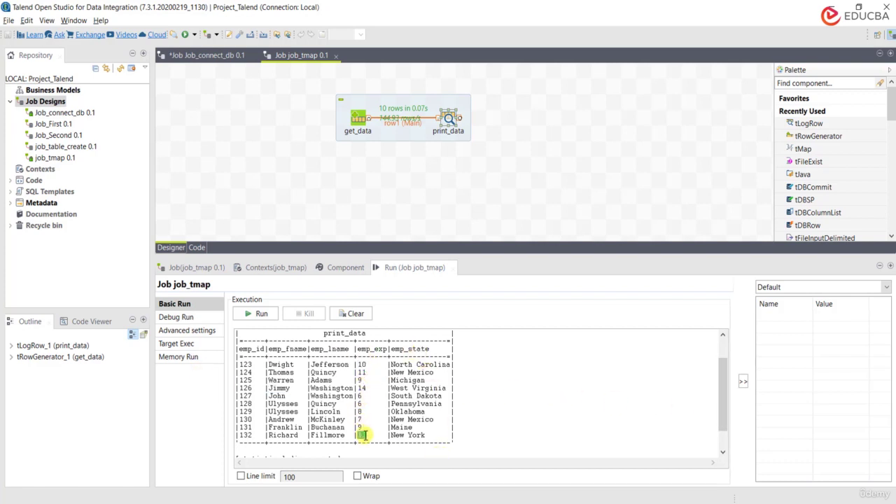
double_click(362, 373)
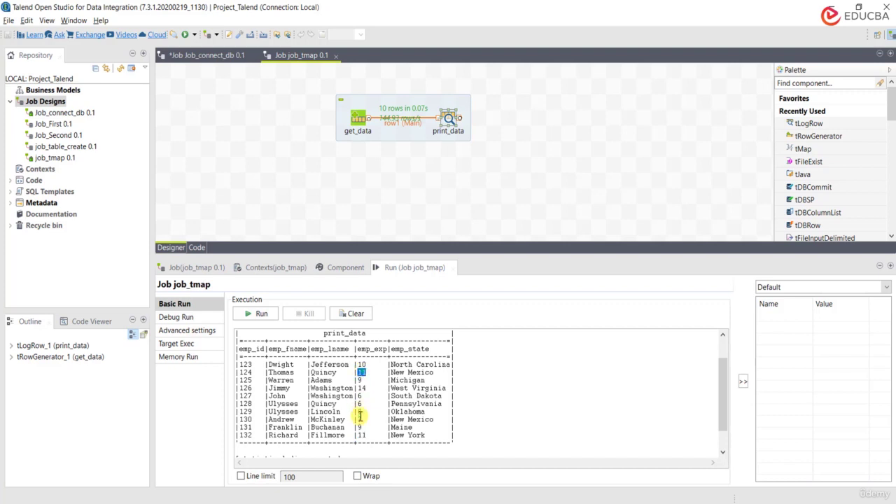
double_click(361, 419)
double_click(362, 435)
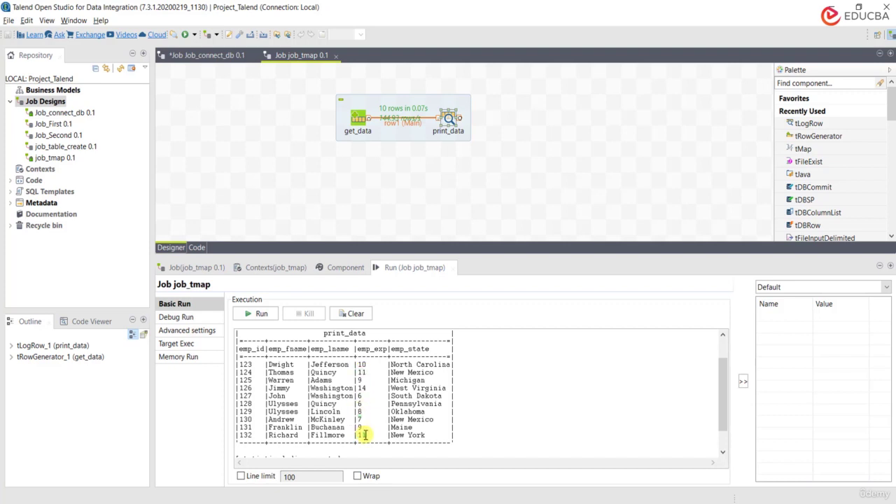
double_click(422, 373)
click(411, 418)
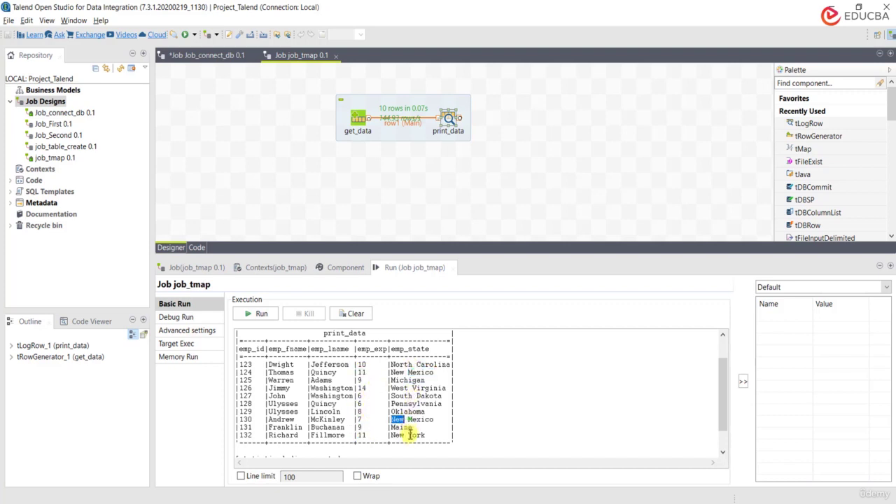
double_click(412, 441)
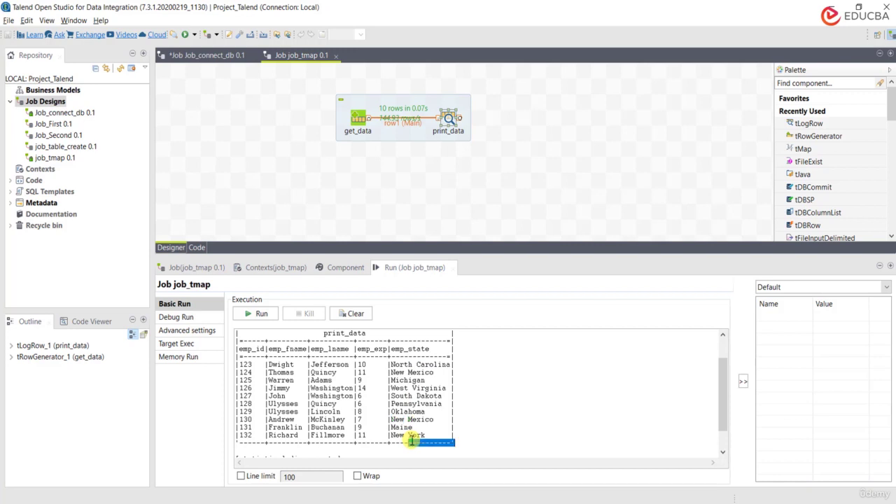
double_click(245, 381)
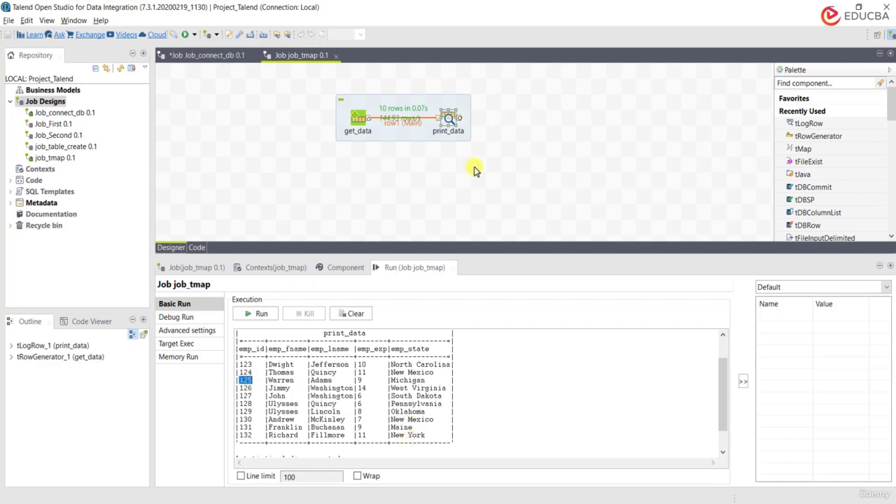
Delete the print_data component from the job_tmap design
click(492, 150)
click(453, 120)
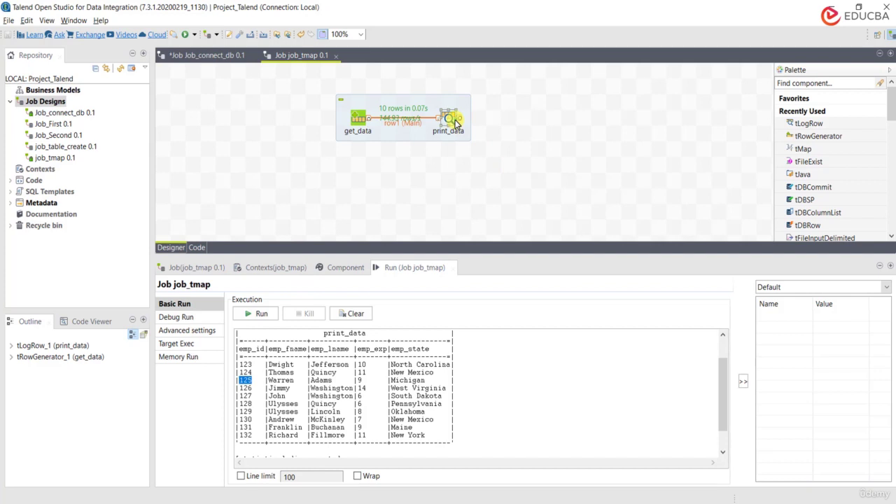
key(Delete)
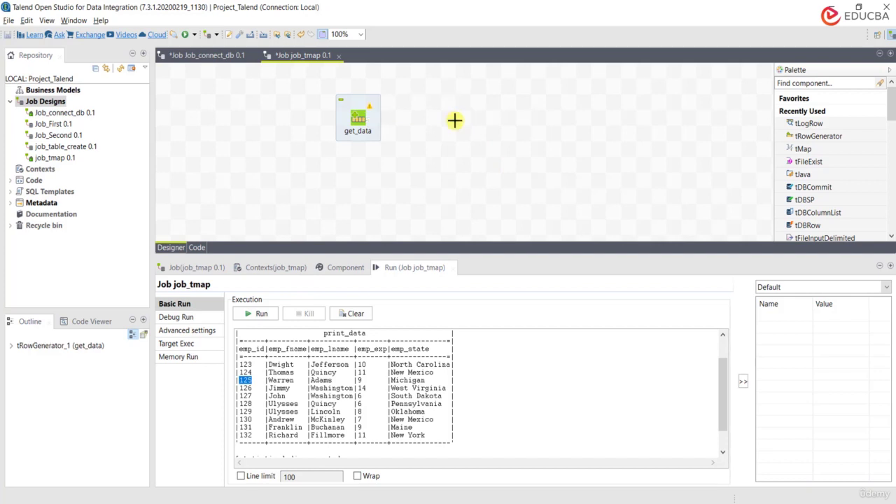
text(tfile)
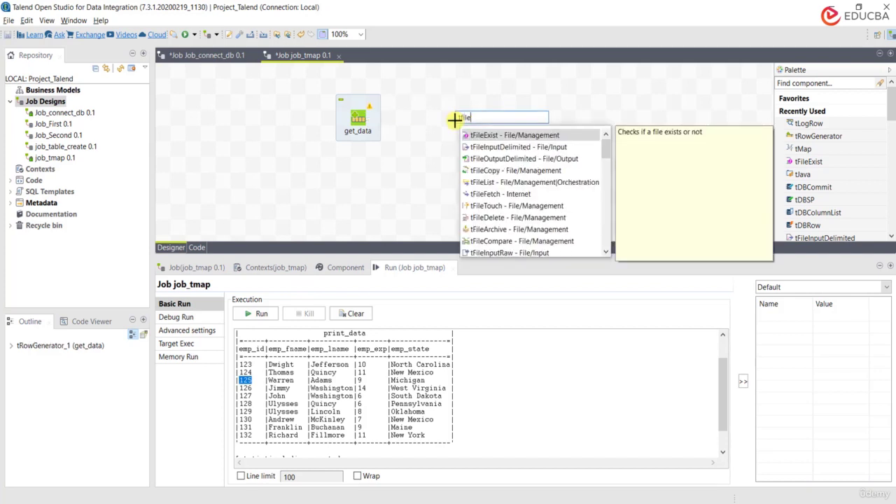
text(ou)
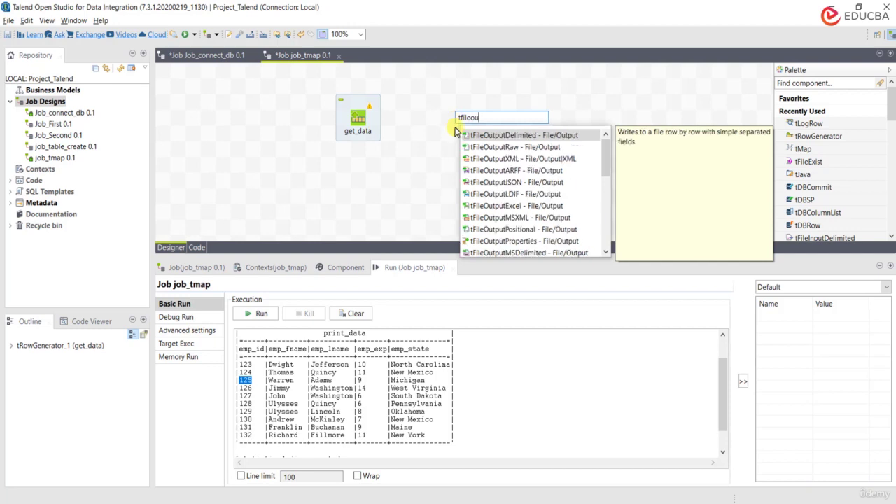
double_click(506, 136)
drag(505, 136, 506, 136)
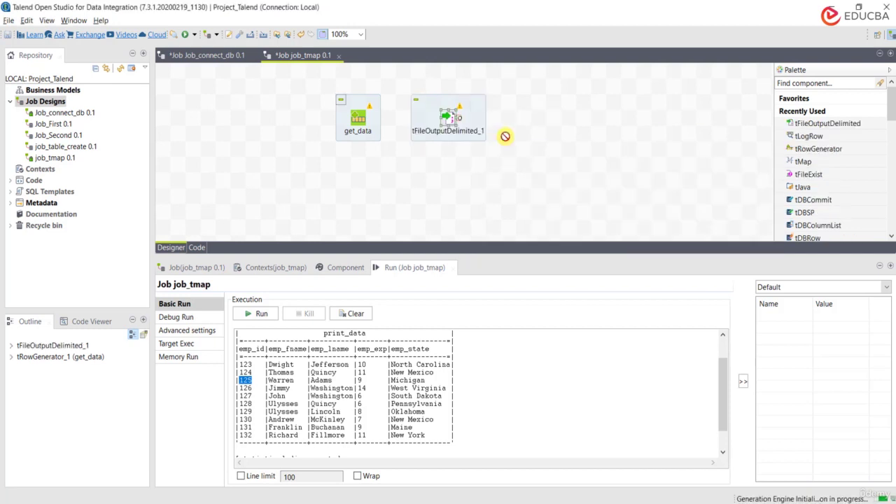
click(451, 125)
key(Delete)
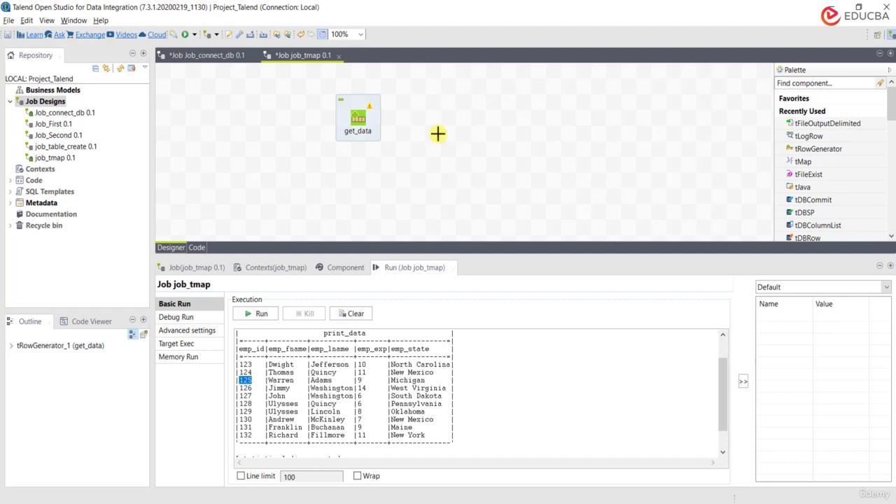
Add a tMap component to the job_tmap design beside get_data
text(tmap)
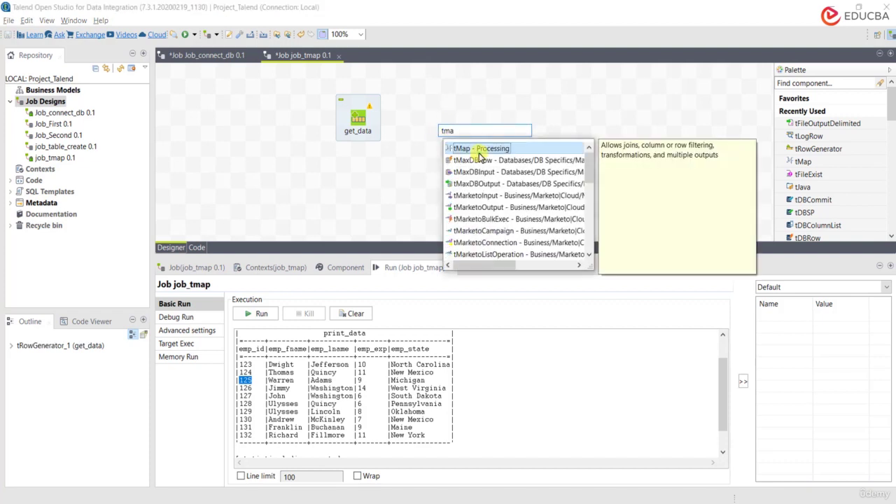
double_click(477, 150)
Copy the printed print_data table from the run output into a new, empty document in Notepad++
double_click(418, 435)
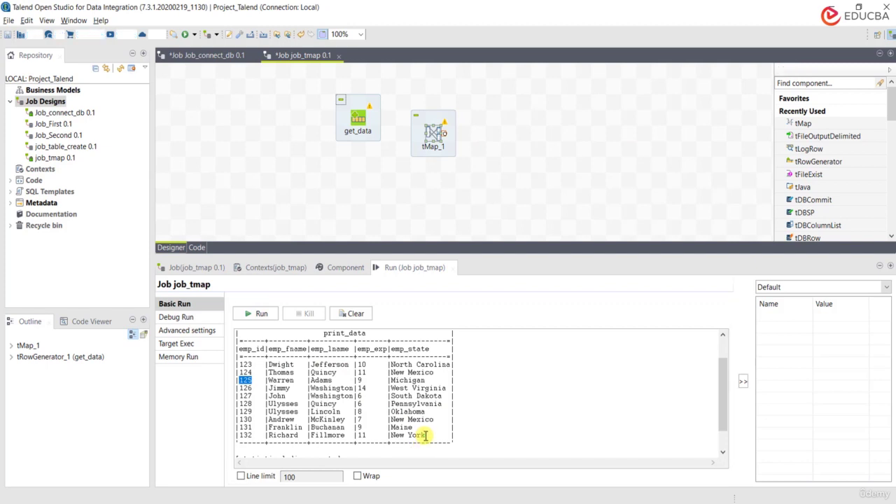
click(492, 425)
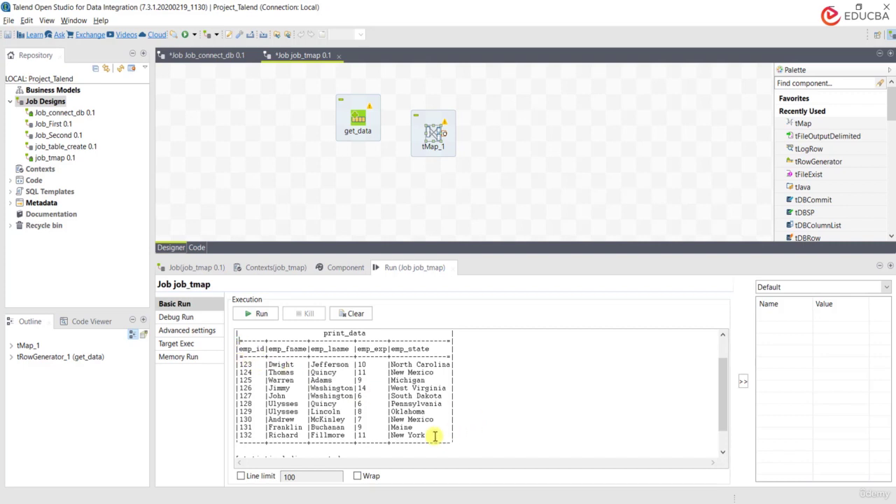
drag(434, 437, 233, 343)
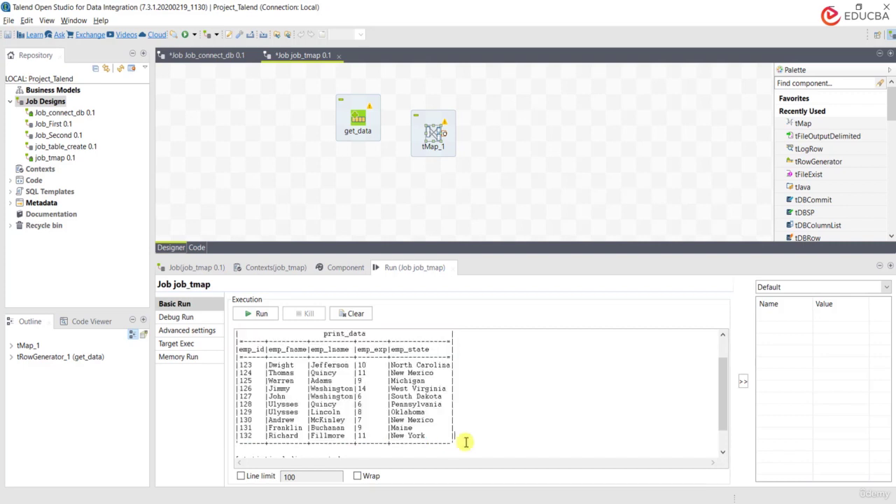
drag(464, 441, 235, 332)
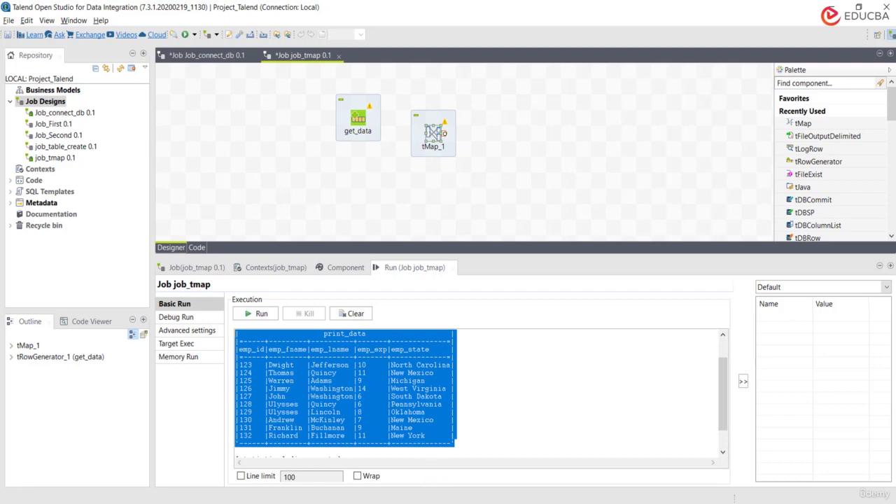
click(420, 502)
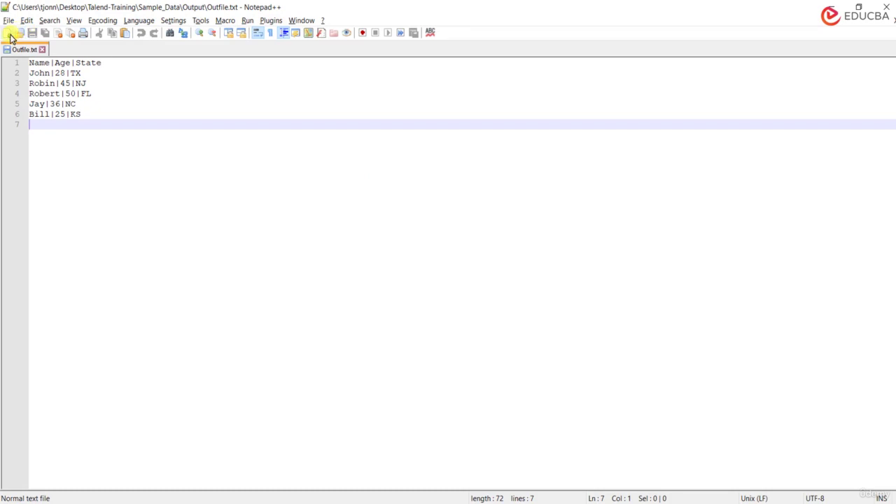
click(9, 35)
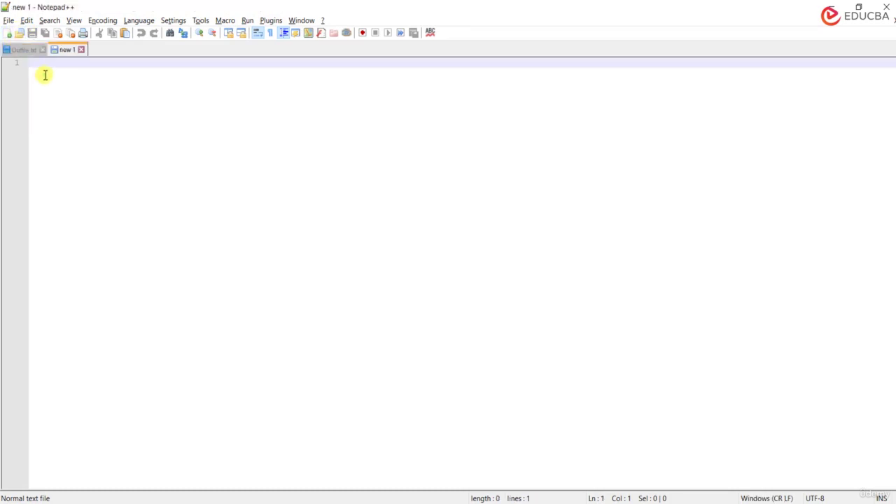
text(|                    print_data                    | |=-----+---------+----------+-------+-------------=| |emp_id|emp_fname|emp_lname |emp_exp|emp_state     | |=-----+---------+----------+-------+-------------=| |123   |Dwight   |Jefferson |10     |North Carolina| |124   |Thomas   |Quincy    |11     |New Mexico    | |125   |Warren   |Adams     |9      |Michigan      | |126   |Jimmy    |Washington|14     |West Virginia | |127   |John     |Washington|6      |South Dakota  | |128   |Ulysses  |Quincy    |6      |Pennsylvania  | |129   |Ulysses  |Lincoln   |8      |Oklahoma      | |130   |Andrew   |McKinley  |7      |New Mexico    | |131   |Franklin |Buchanan  |9      |Maine         | |132   |Richard  |Fillmore  |11     |New York      | '------+---------+----------+-------+--------------')
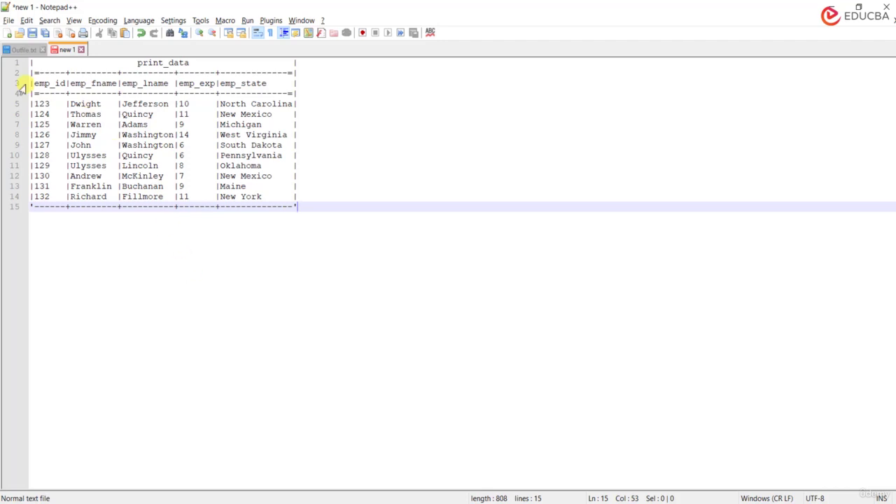
Review the column headers emp_id, emp_fname, emp_lname, emp_exp and emp_state in the pasted table
click(49, 84)
double_click(50, 84)
double_click(92, 84)
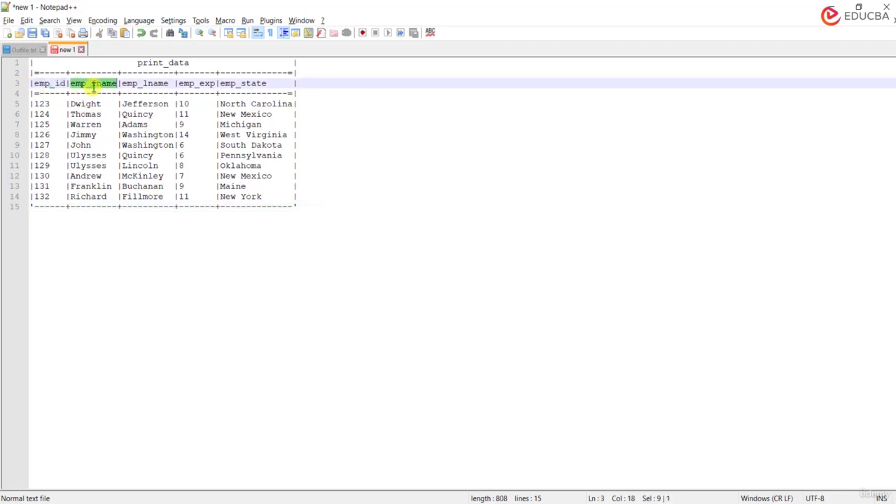
click(157, 84)
double_click(159, 84)
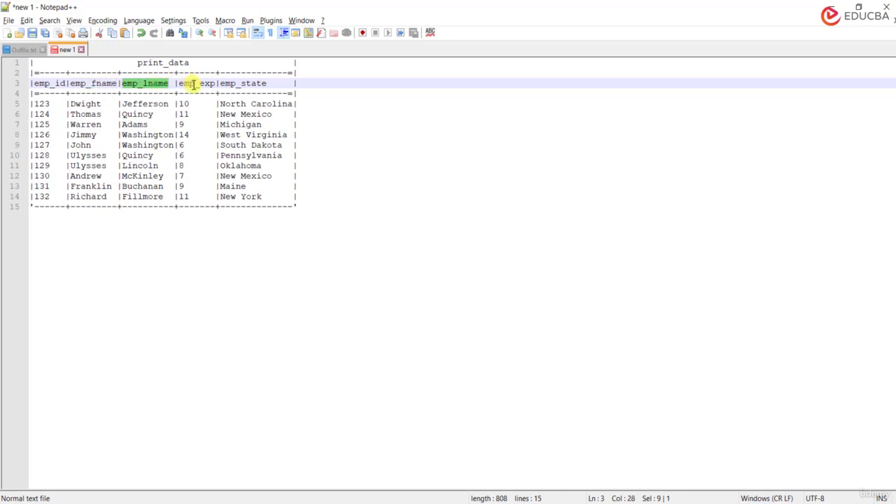
double_click(193, 84)
double_click(231, 84)
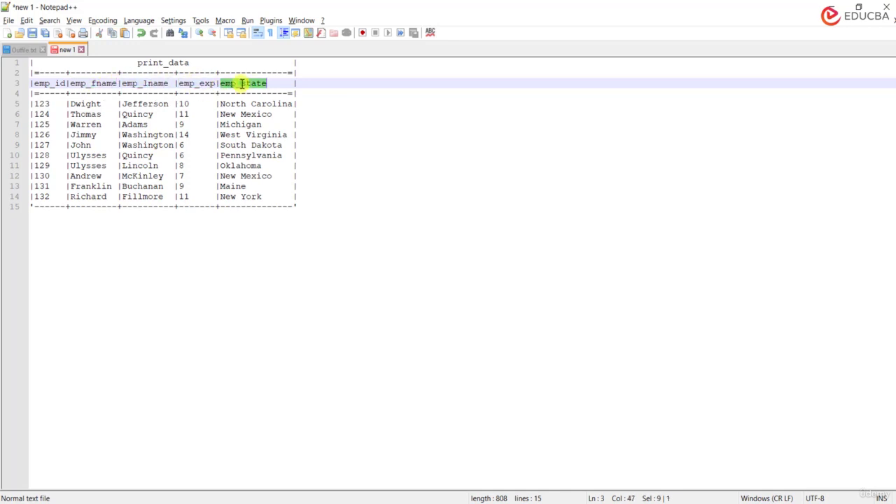
click(324, 221)
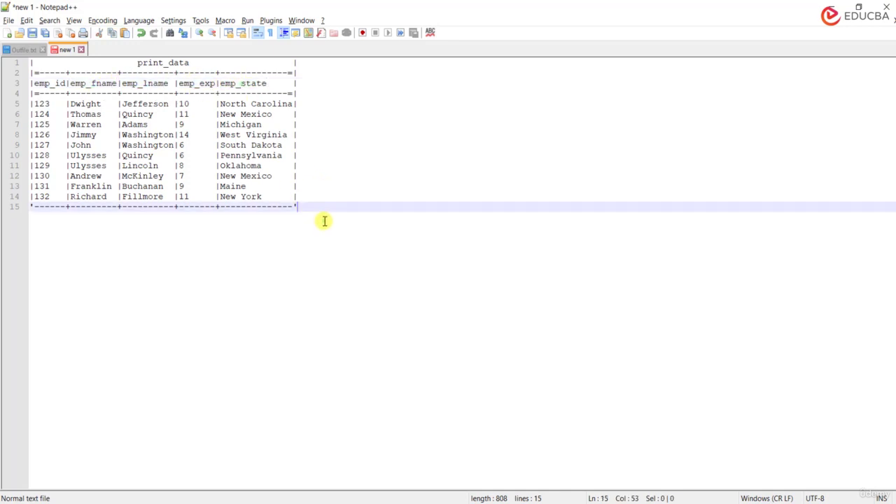
Insert the heading "Input Data" above the pasted table, separated from it by a blank line
click(31, 63)
key(Return)
key(Return)
click(31, 63)
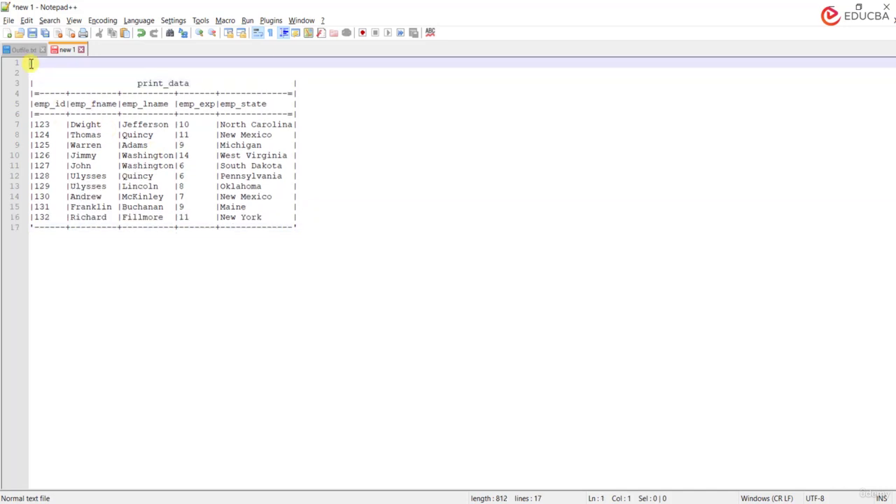
text(Input Data)
Add the heading "Output Data" two blank lines below the table, followed by a blank line
click(304, 290)
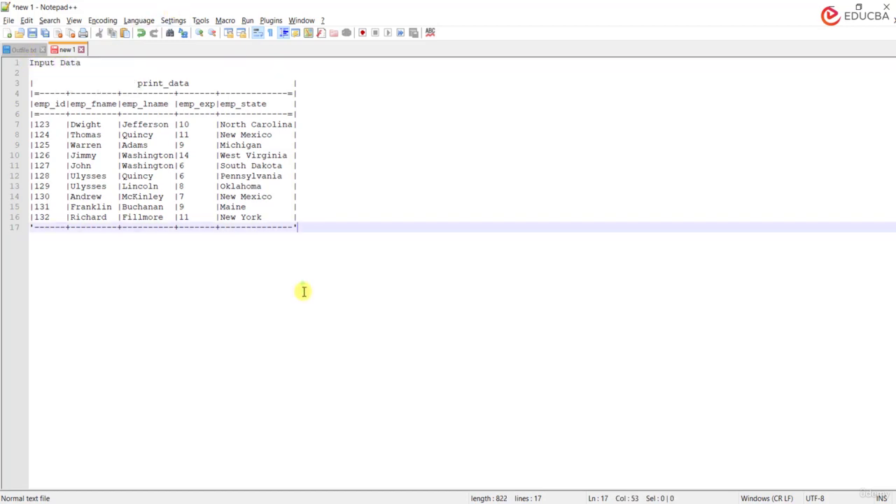
key(Return)
key(Return)
key(Return)
text(Ou)
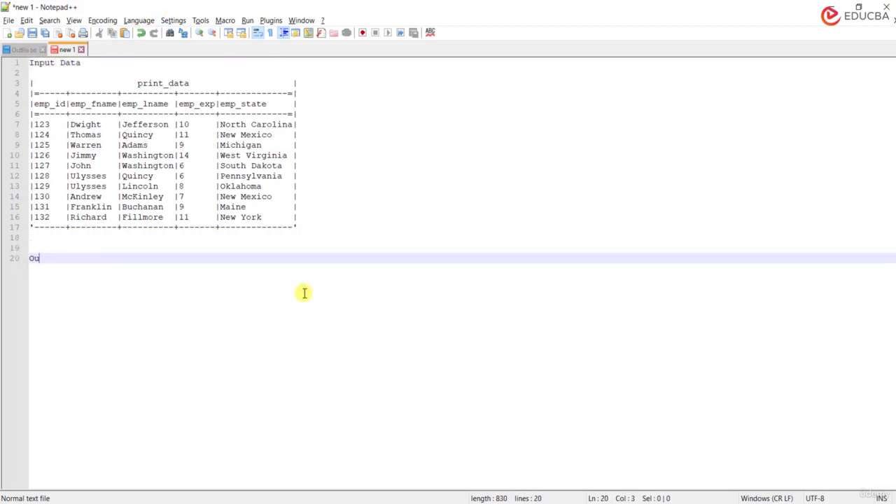
text(tput Data)
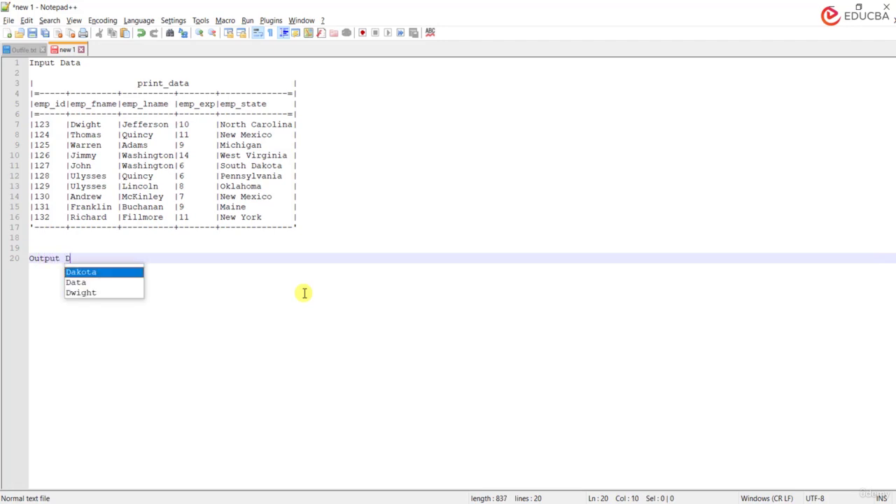
key(Return)
key(Return)
key(Return)
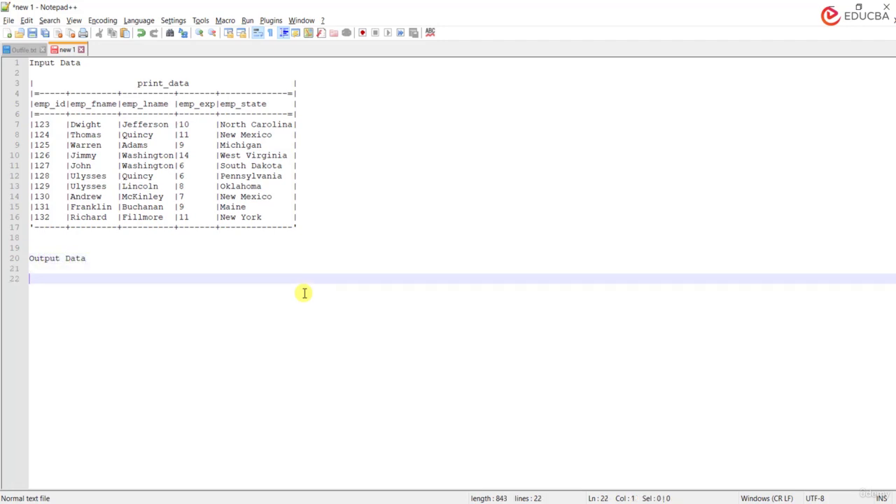
Begin the output column line under the "Output Data" heading with emp_id|Name|
text(emp_)
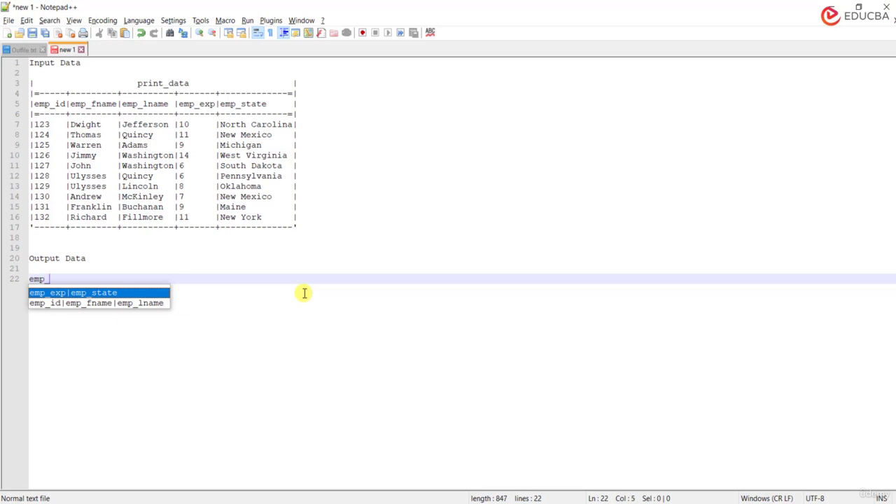
text(id|)
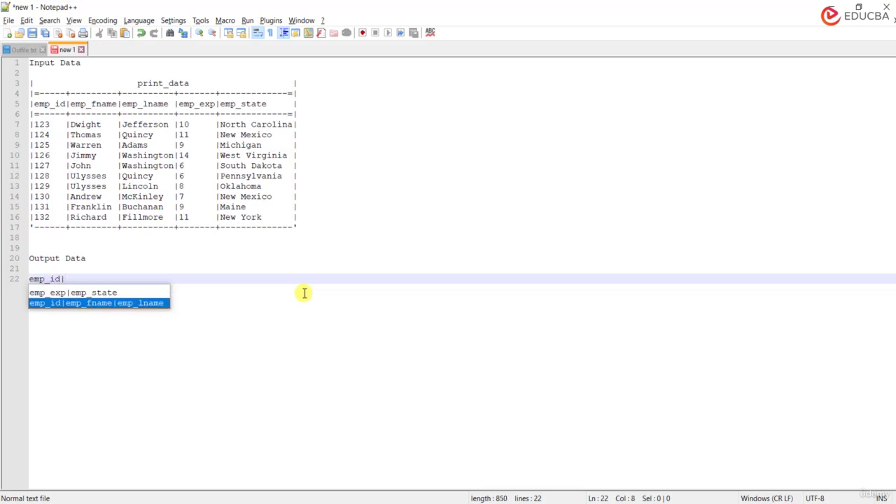
double_click(103, 103)
double_click(160, 105)
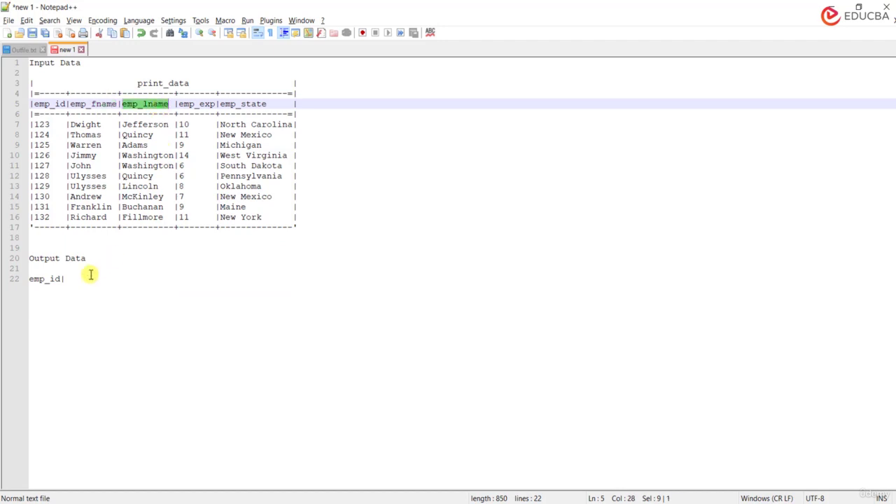
click(88, 276)
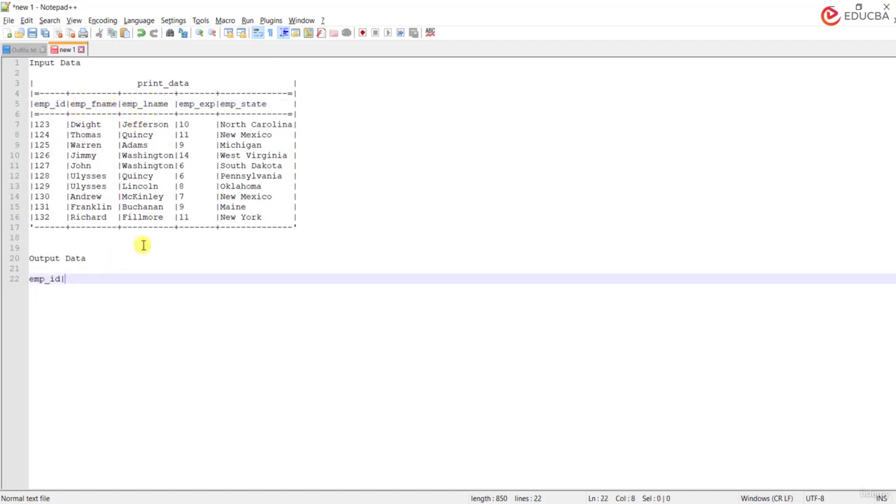
text(Name|)
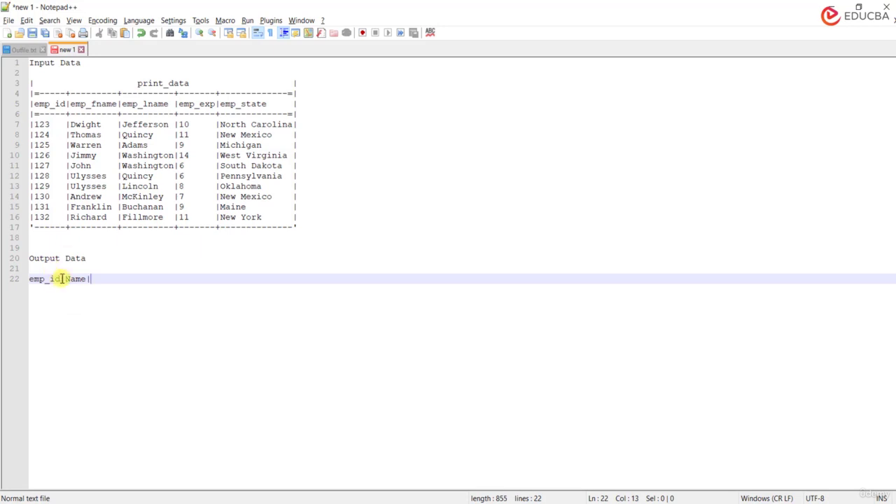
Extend the output column line with emp_exp|Band after the Name column
double_click(185, 105)
click(105, 279)
text(em)
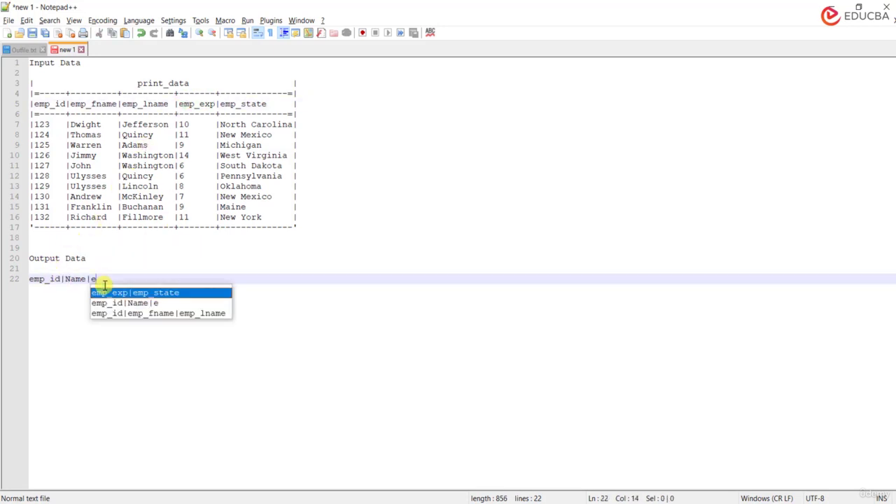
text(p_exp|)
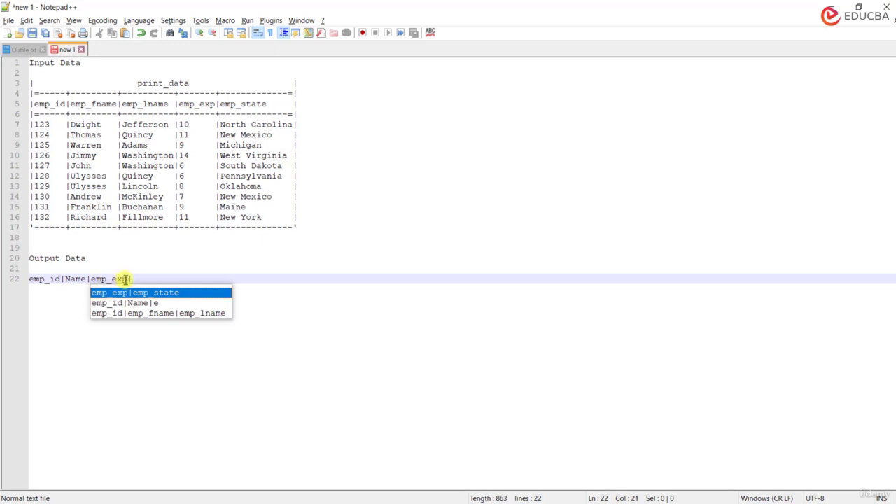
double_click(126, 279)
click(140, 284)
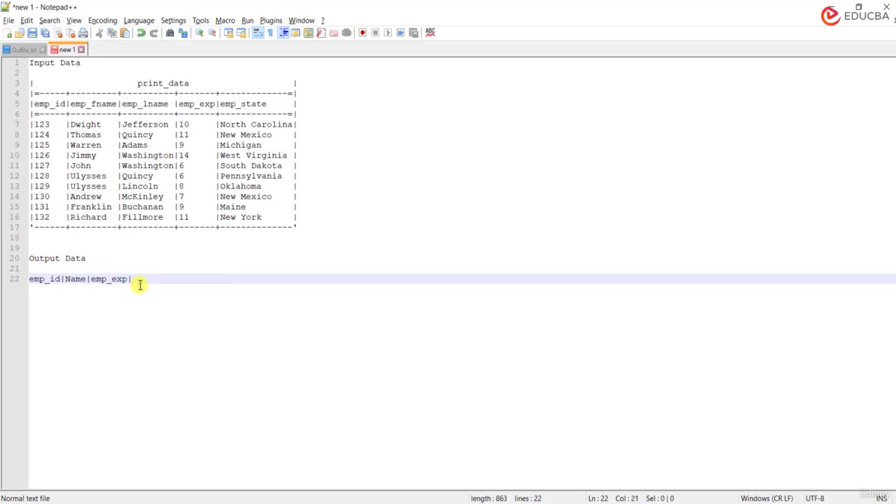
text(Band)
Several blank lines below the output columns, add the band rules "1-5 - BandA" and "6-10 - BandB" on separate lines
key(Return)
key(Return)
key(Return)
key(Return)
key(Return)
key(Return)
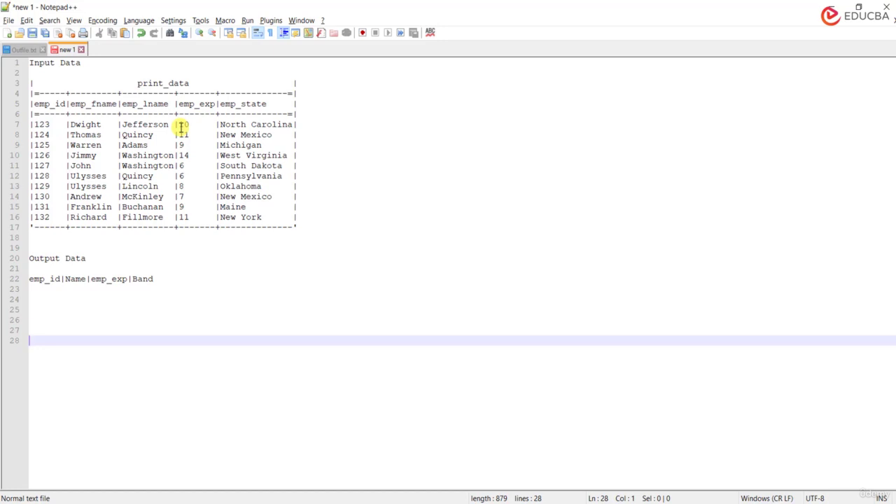
text(1-5 - Ban)
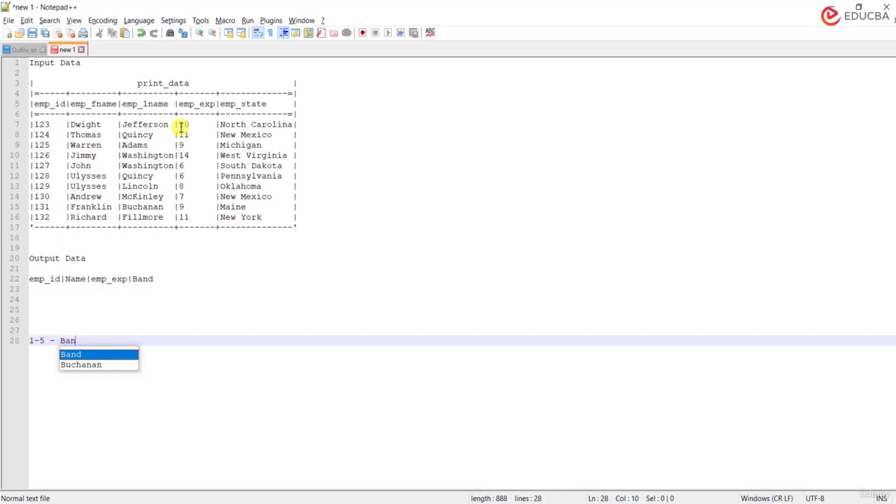
text(dA)
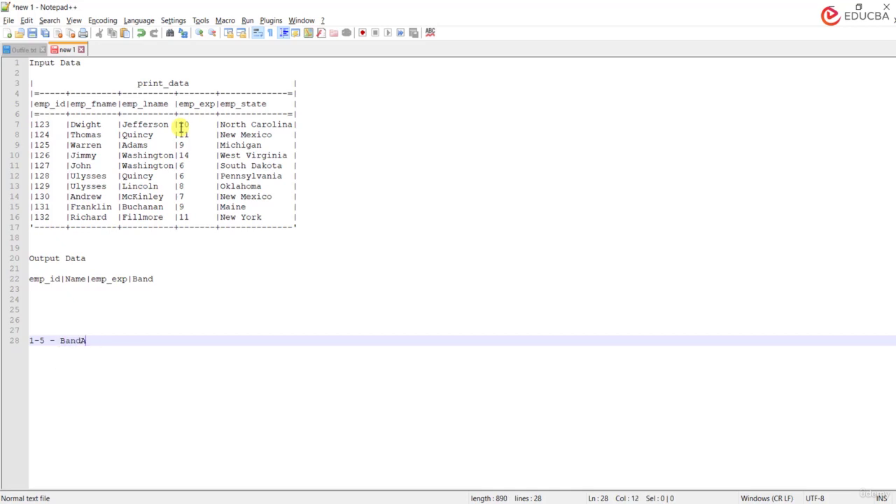
key(Return)
text(6-)
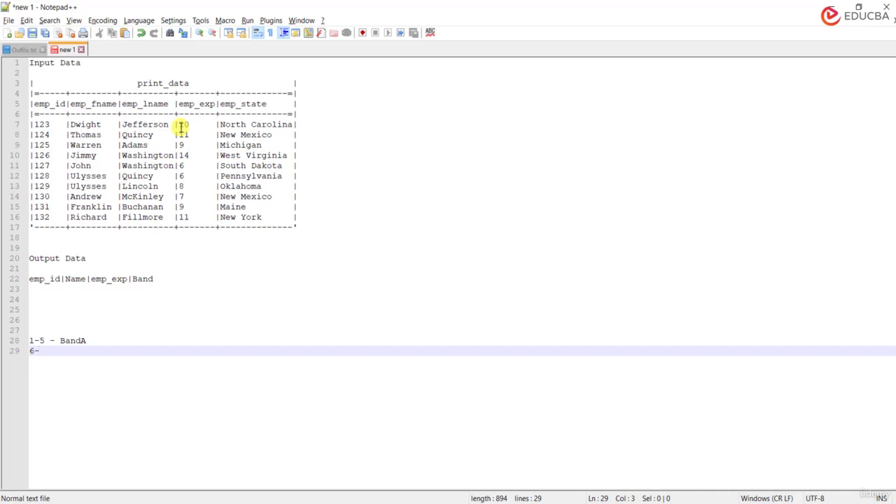
text(10 - Ba)
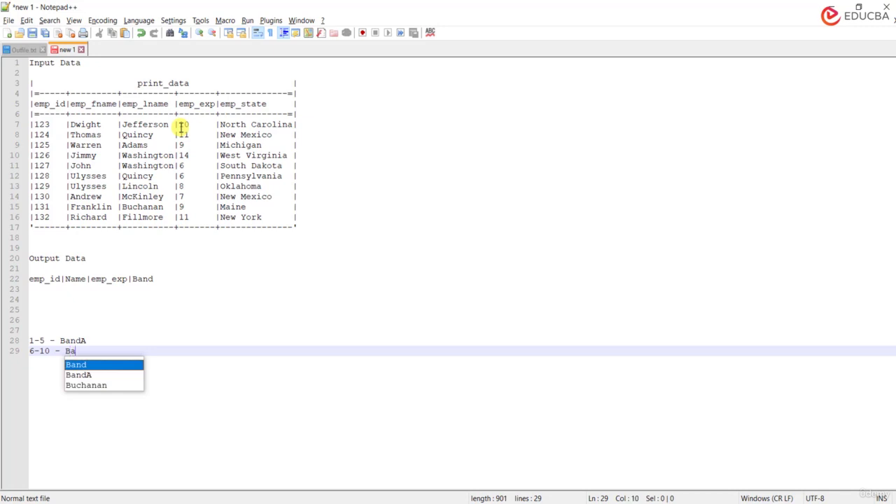
text(ndB)
key(Return)
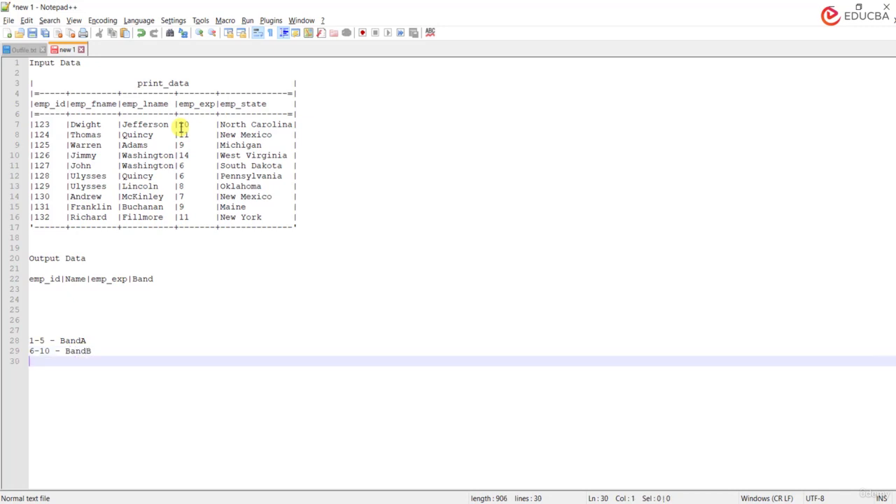
Add the third band rule ">11 - Band c" below the BandB line
text(>)
text(10)
text( -)
key(BackSpace)
key(BackSpace)
key(BackSpace)
key(BackSpace)
text(1 - Banc)
key(BackSpace)
key(BackSpace)
text(d c)
Mark the bands beside the first three table rows: B for 123, C for 124 and B for 125
click(314, 124)
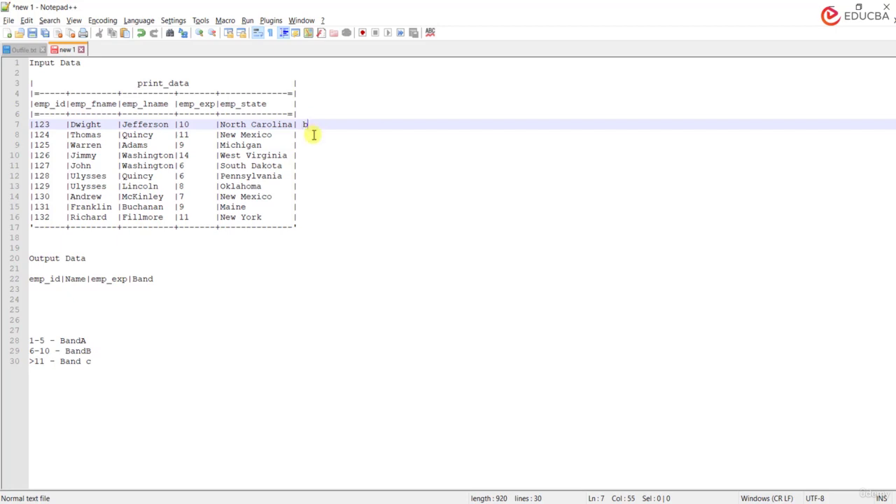
click(306, 131)
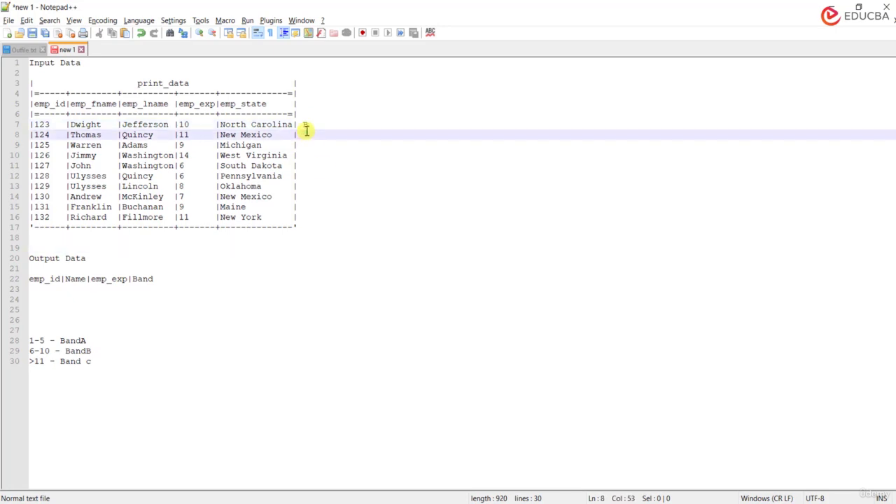
text(Ca)
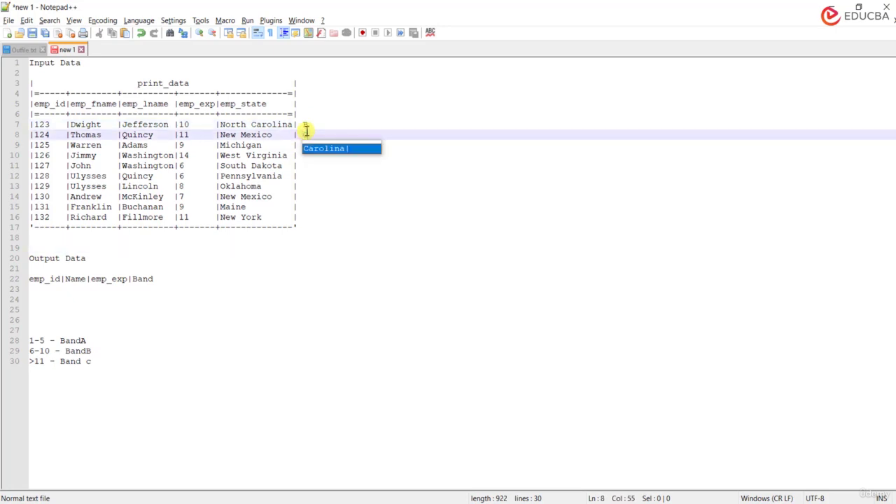
click(303, 160)
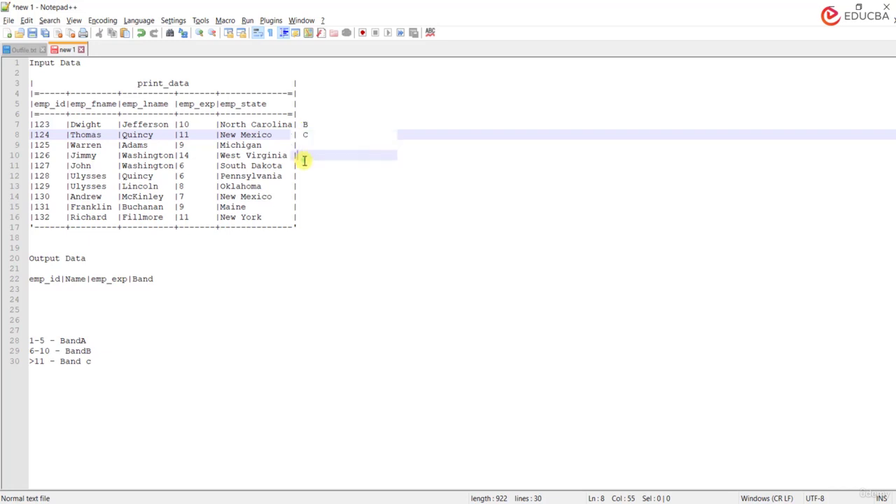
click(306, 137)
click(311, 148)
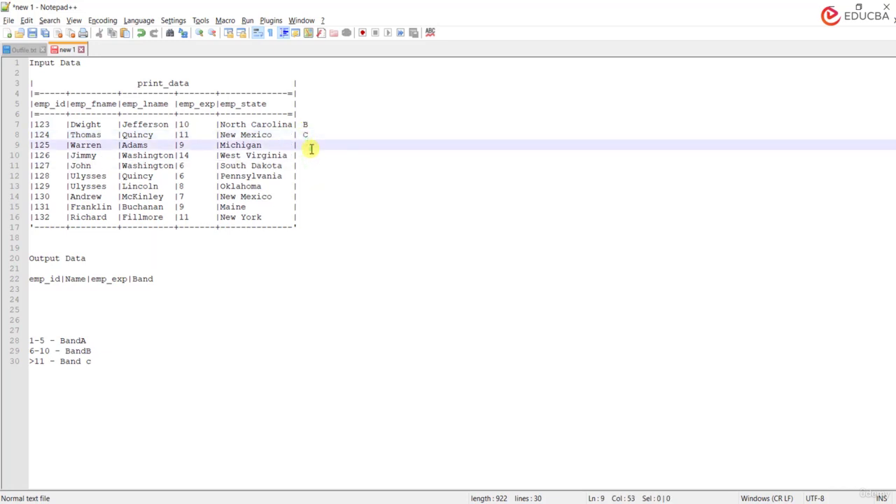
text(B)
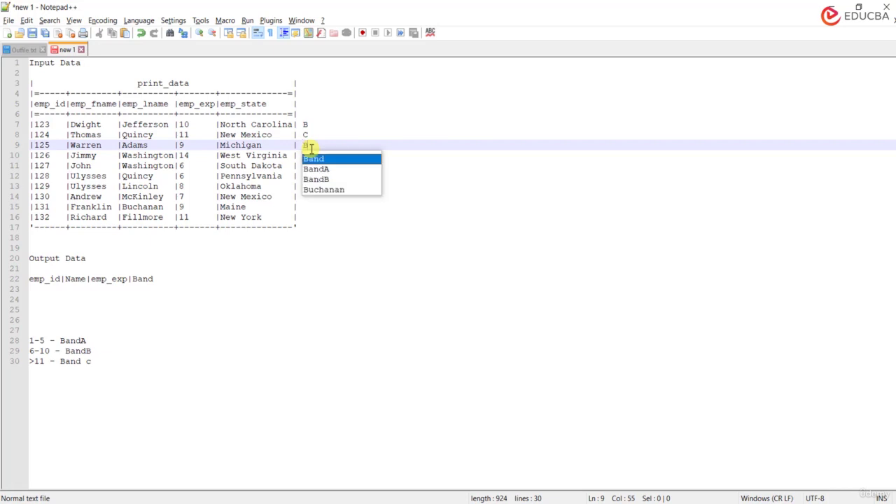
click(320, 248)
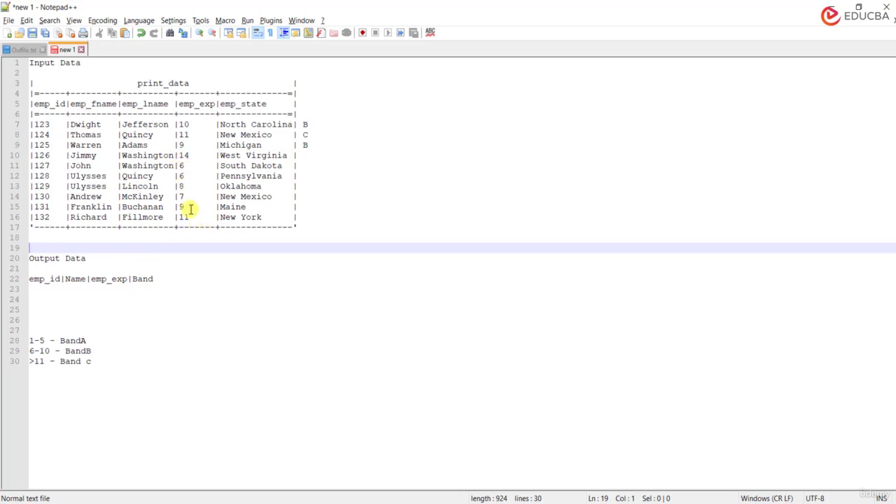
Change the BandA range to 1-6 and the BandB range to 7-10
click(43, 341)
key(BackSpace)
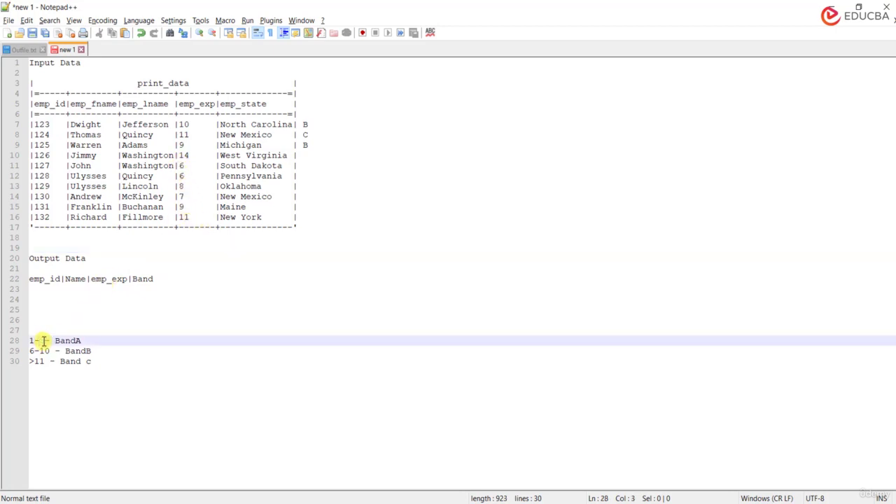
text(6)
click(33, 352)
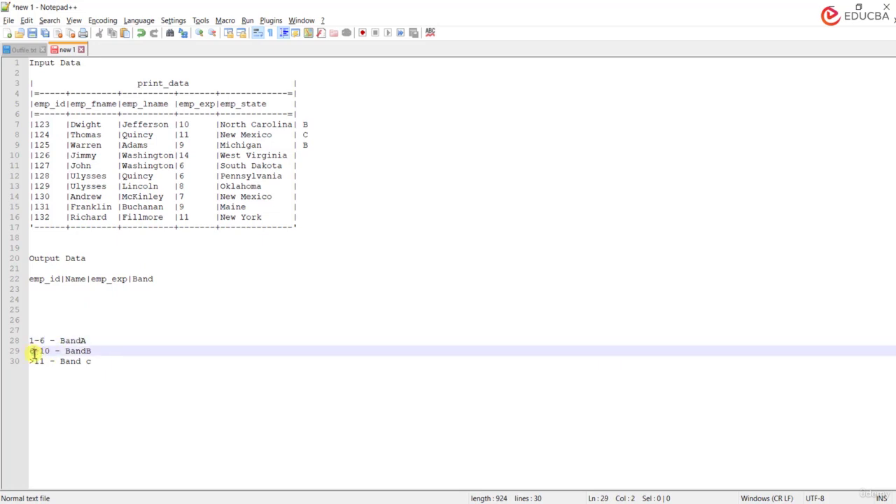
key(BackSpace)
text(7)
Mark band A beside the table rows for employees 126 and 127
click(303, 159)
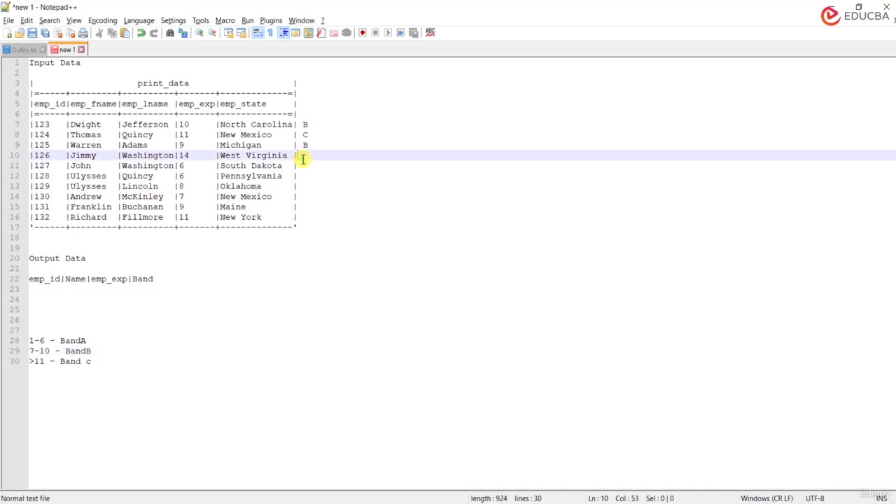
key(Right)
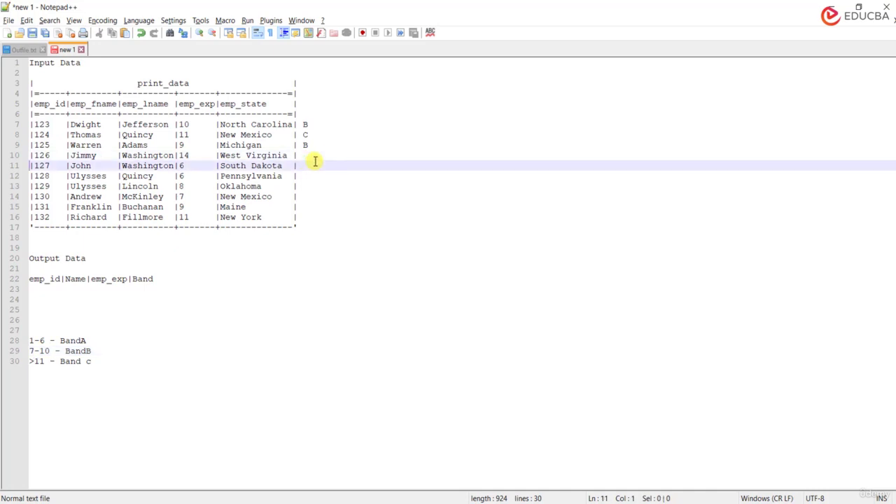
text(A)
key(BackSpace)
click(310, 154)
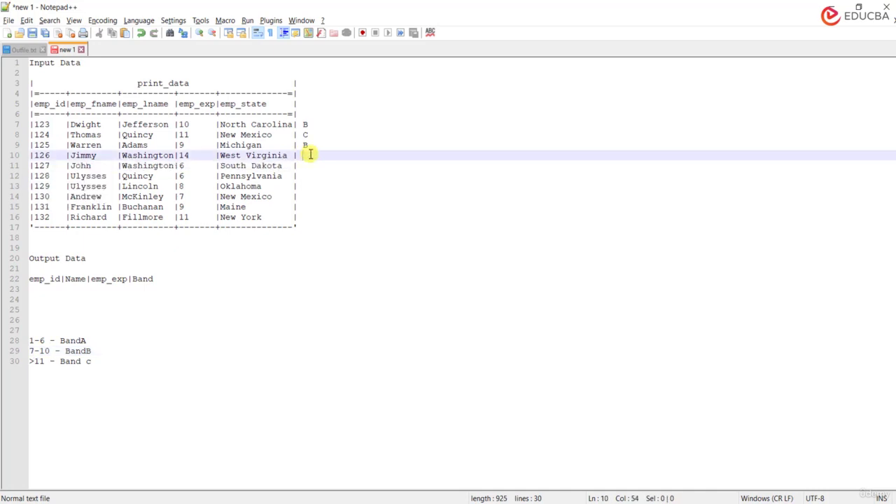
text(A)
click(302, 208)
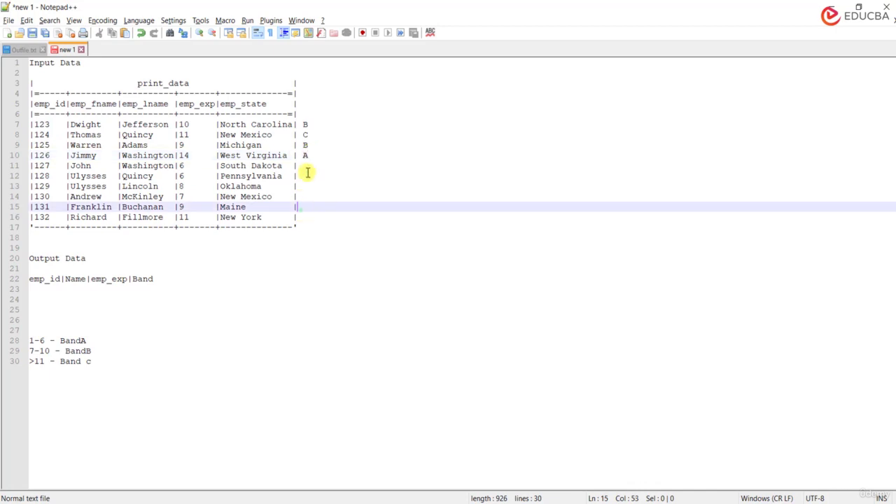
click(309, 166)
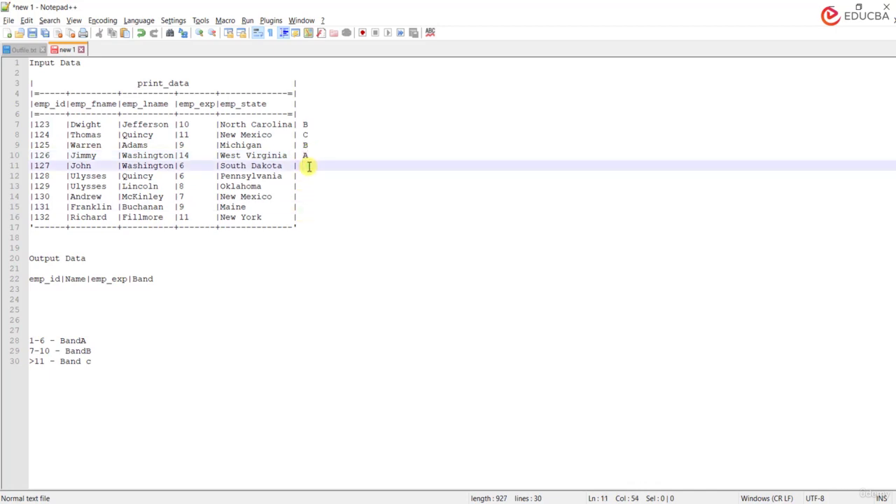
text(A)
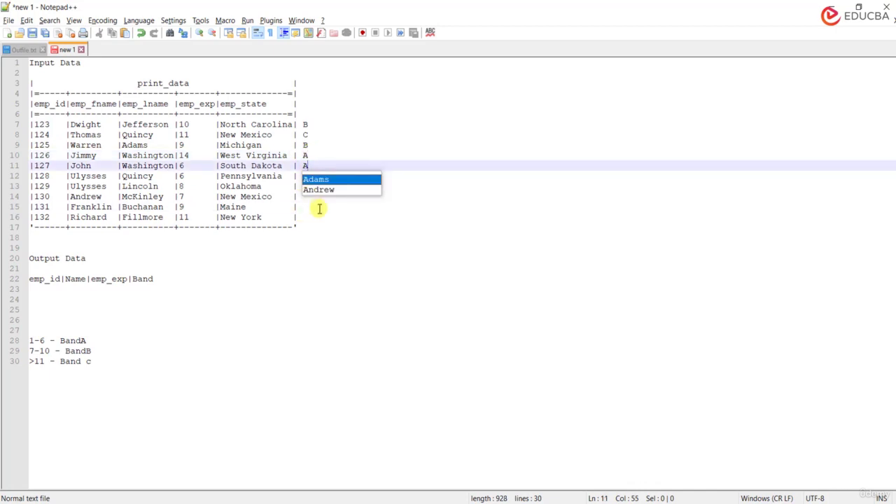
click(317, 208)
click(318, 215)
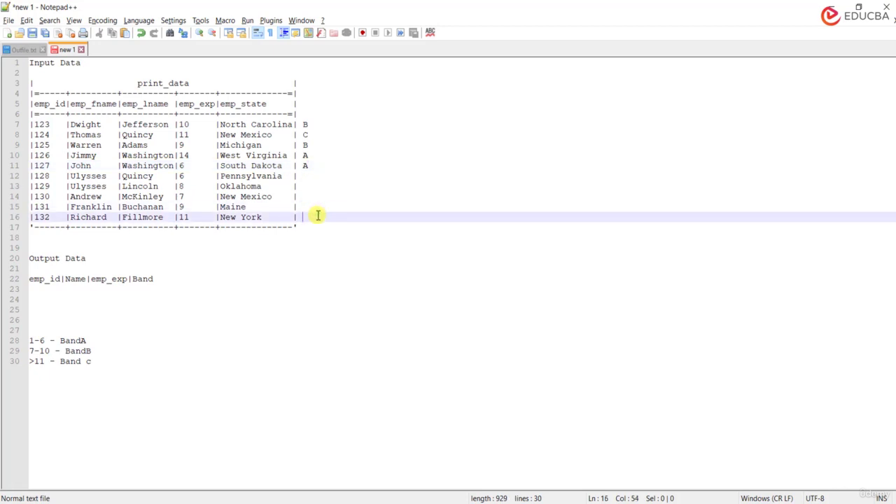
Append emp_state after Band in the output column line, separated by | with no space
click(169, 277)
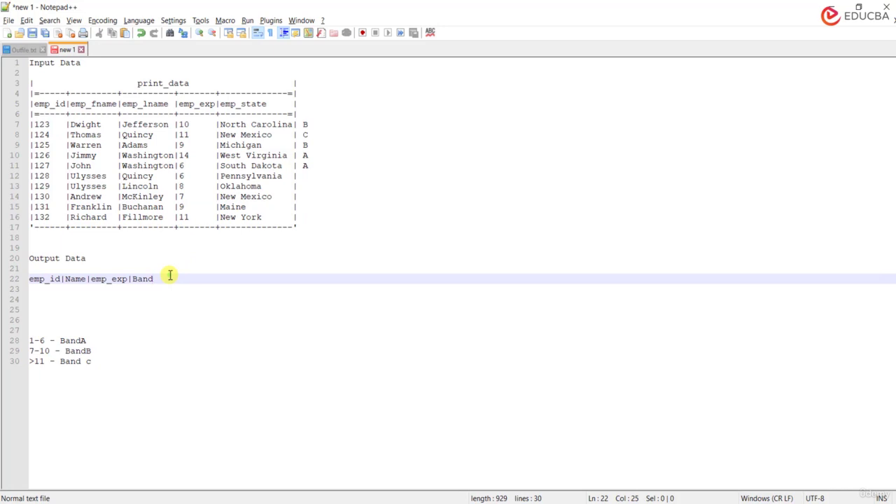
text(|)
text( state)
key(BackSpace)
key(BackSpace)
key(BackSpace)
key(BackSpace)
key(BackSpace)
key(BackSpace)
text(emp_)
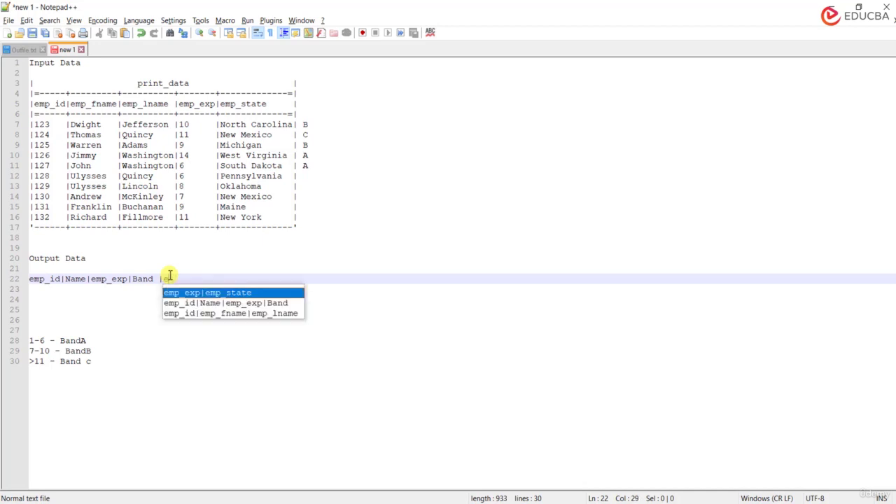
text(sta)
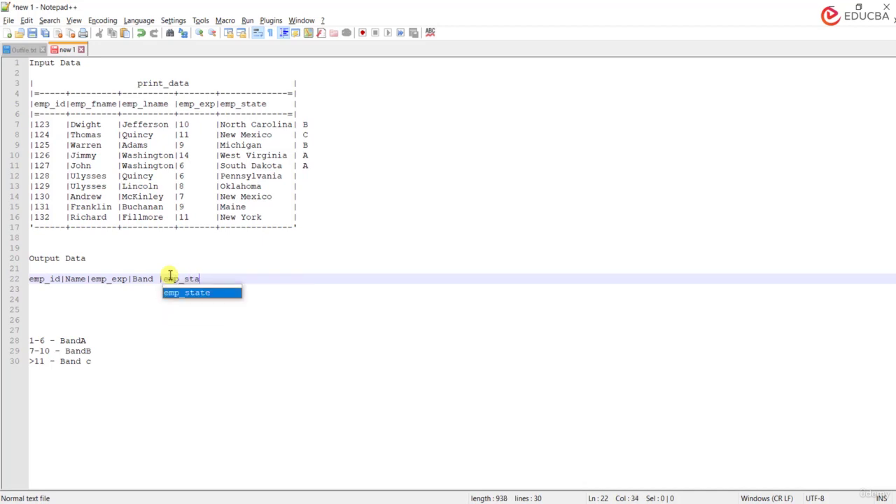
key(Return)
click(160, 278)
key(BackSpace)
Append emp_country after emp_state in the output column line, separated by |
click(212, 280)
text(|)
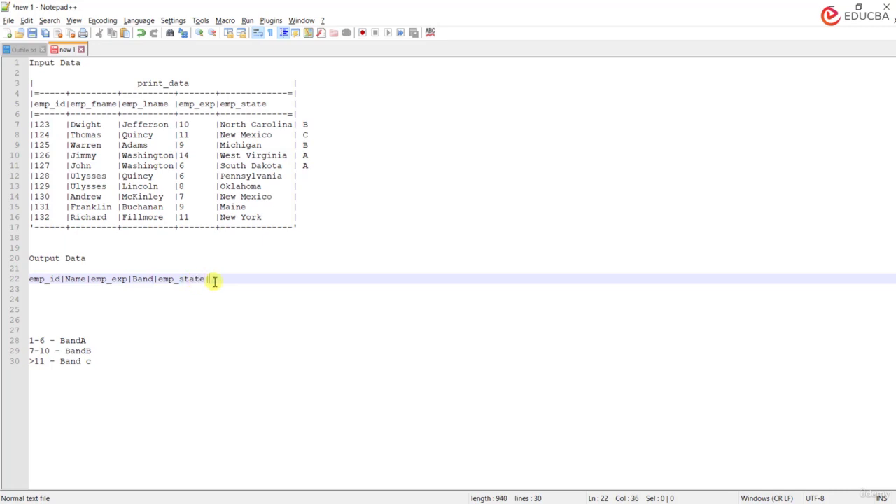
text(emp_)
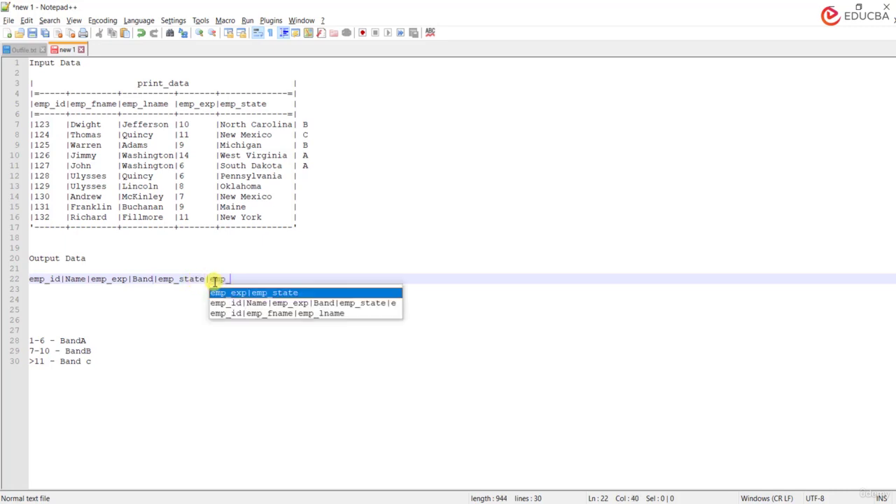
text(country)
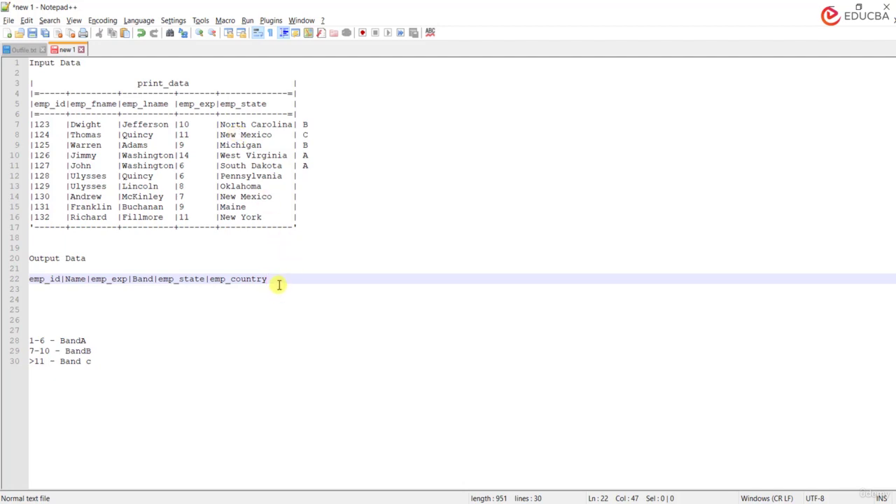
Start a sample row below the output column line with 123, | and employee 123's first and last names separated by a space
key(Return)
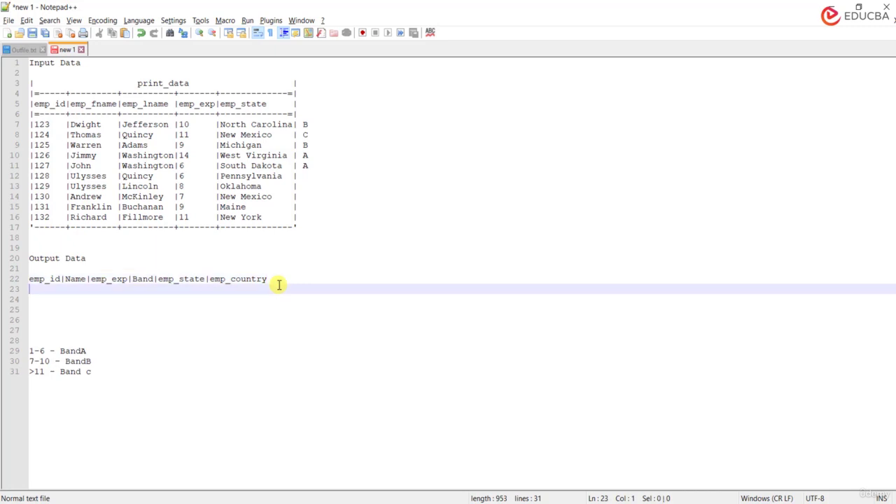
key(Return)
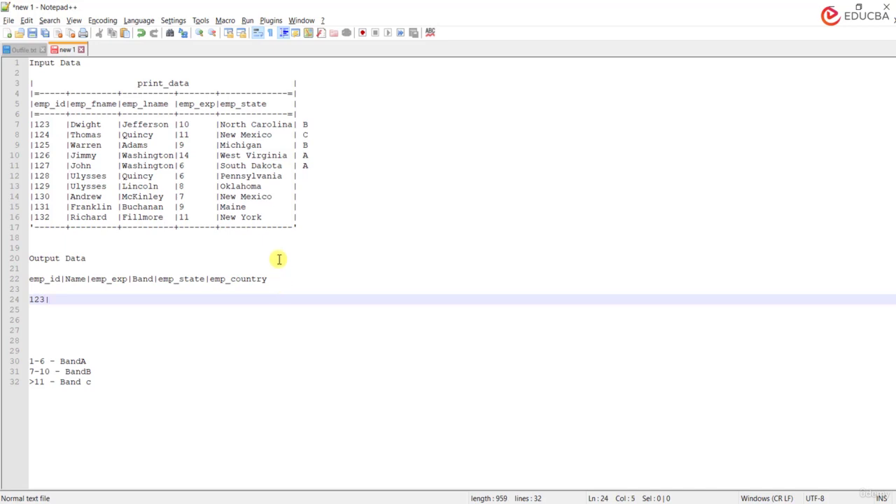
double_click(85, 124)
key(ctrl+c)
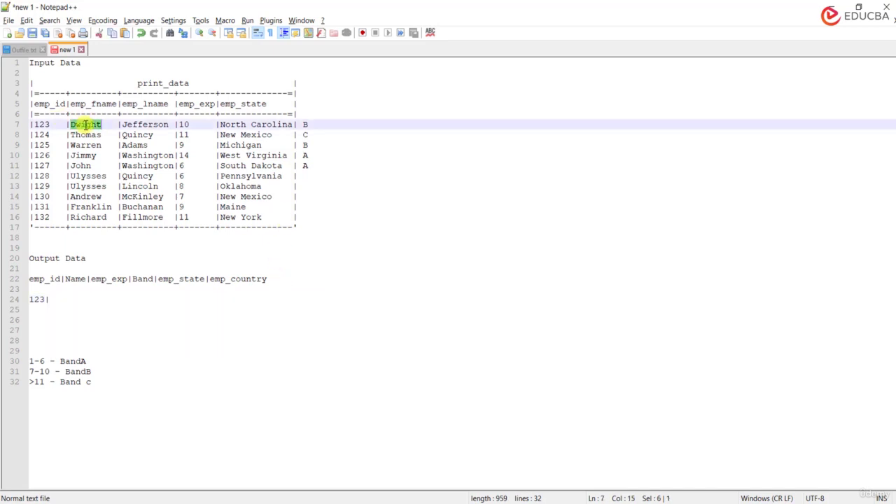
click(60, 298)
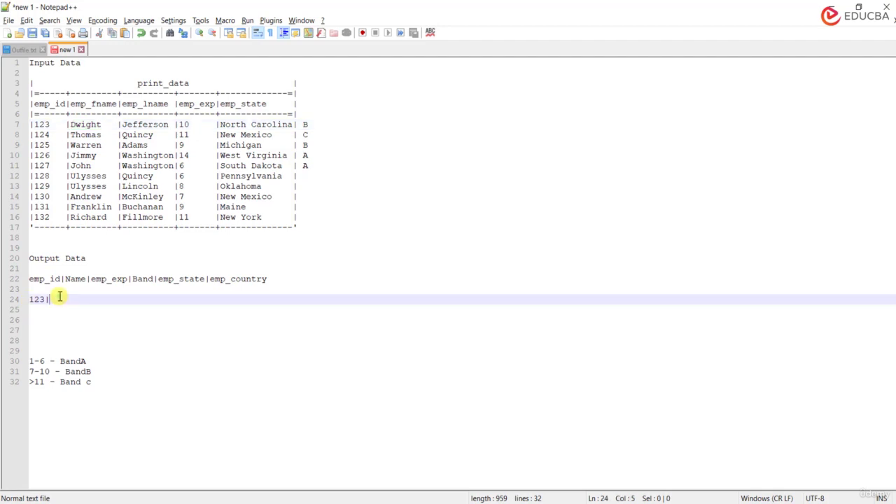
key(ctrl+v)
text(|)
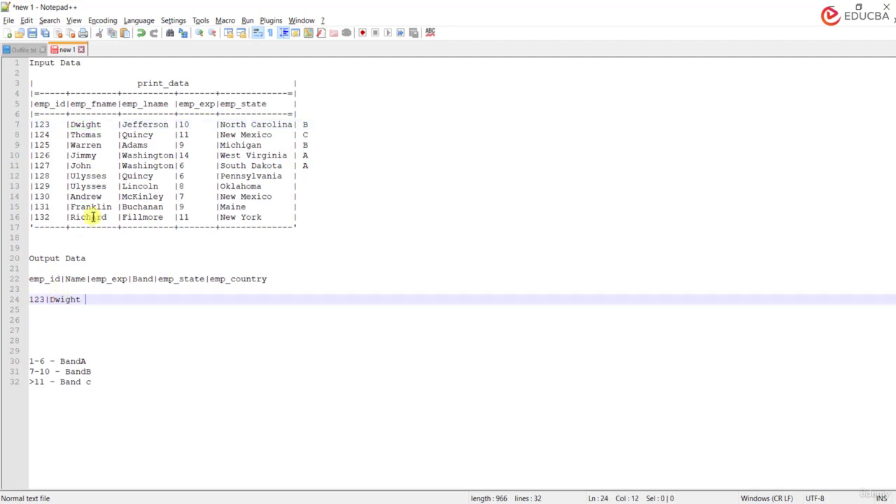
double_click(143, 124)
key(ctrl+c)
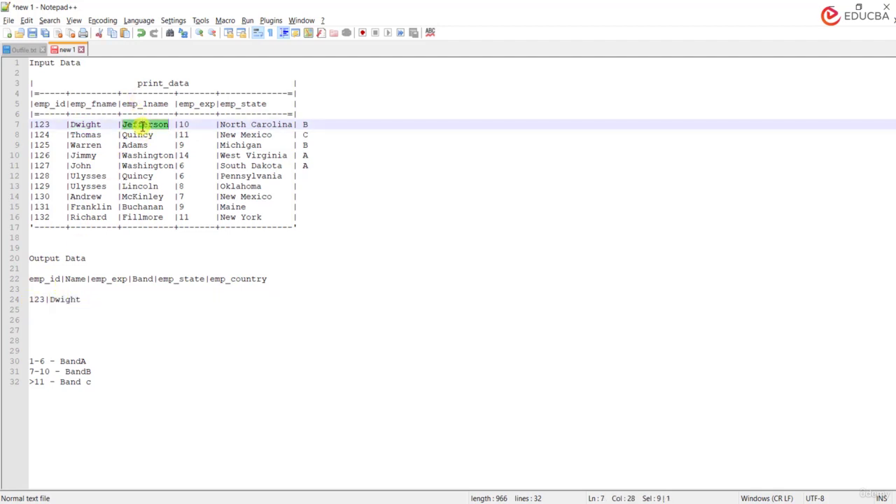
click(91, 299)
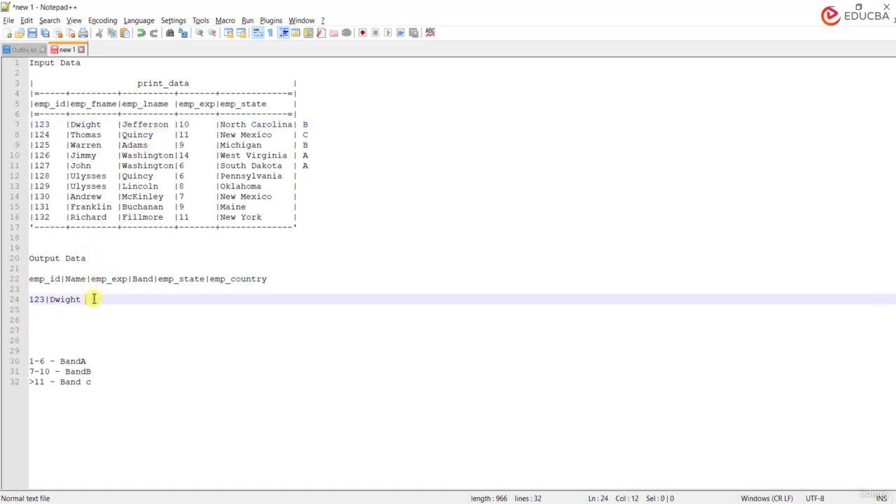
key(ctrl+v)
Continue the sample output row with experience 10 and BandB, putting | before and after each value
double_click(183, 125)
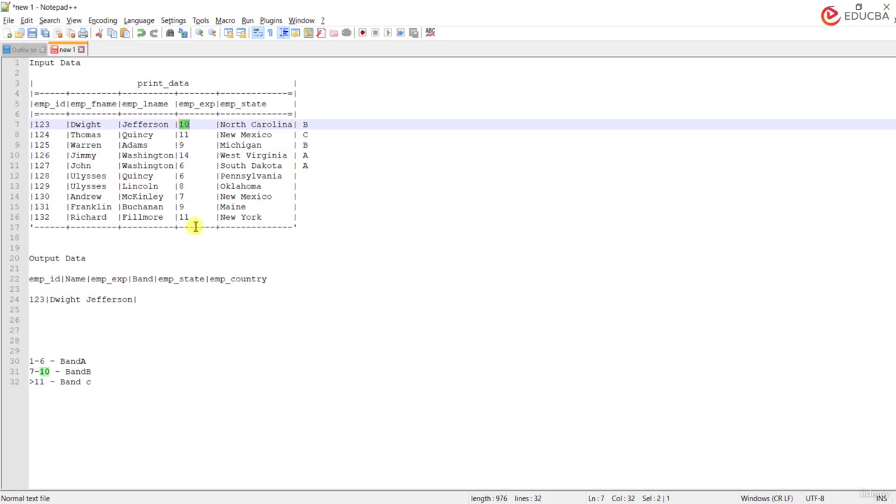
click(143, 302)
key(ctrl+v)
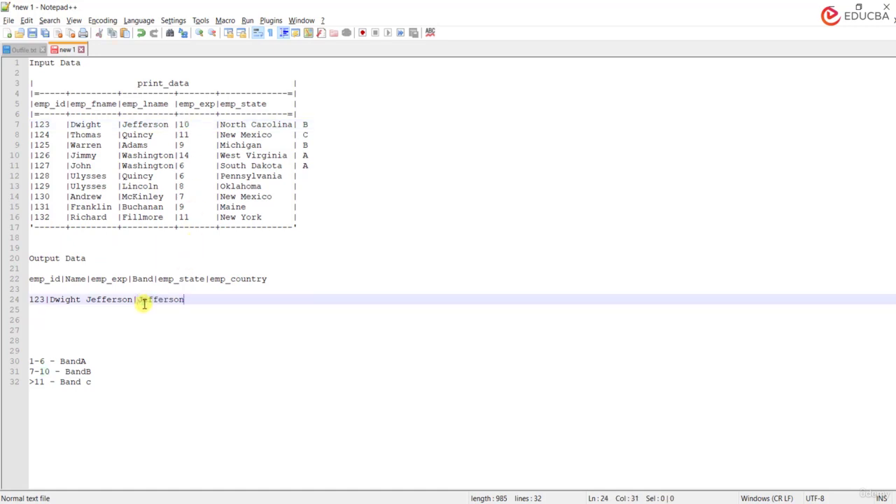
key(ctrl+z)
text(10|)
double_click(142, 279)
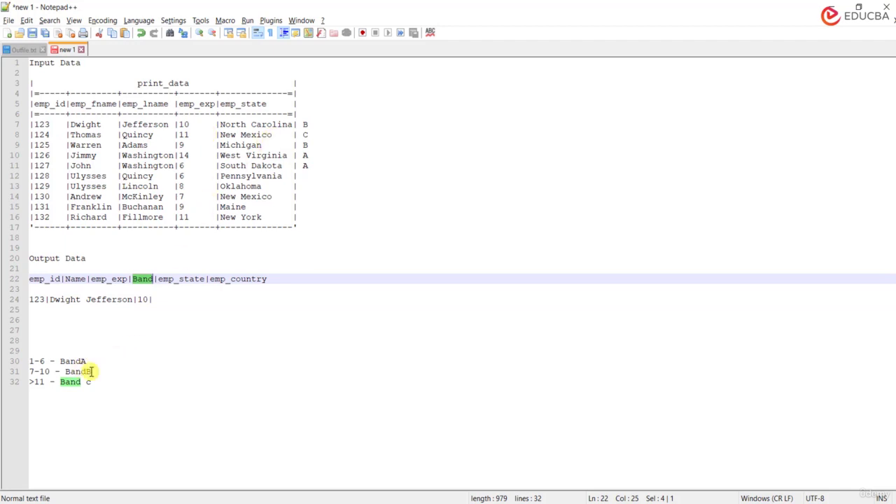
click(172, 299)
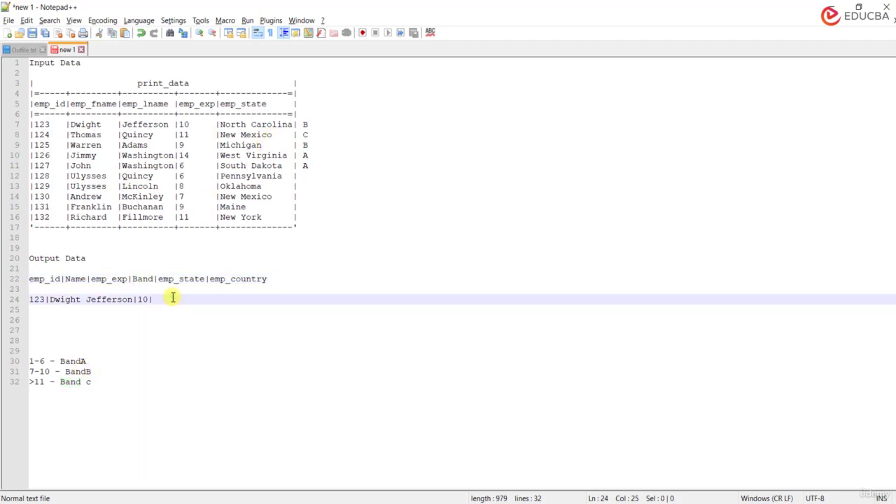
text(Band)
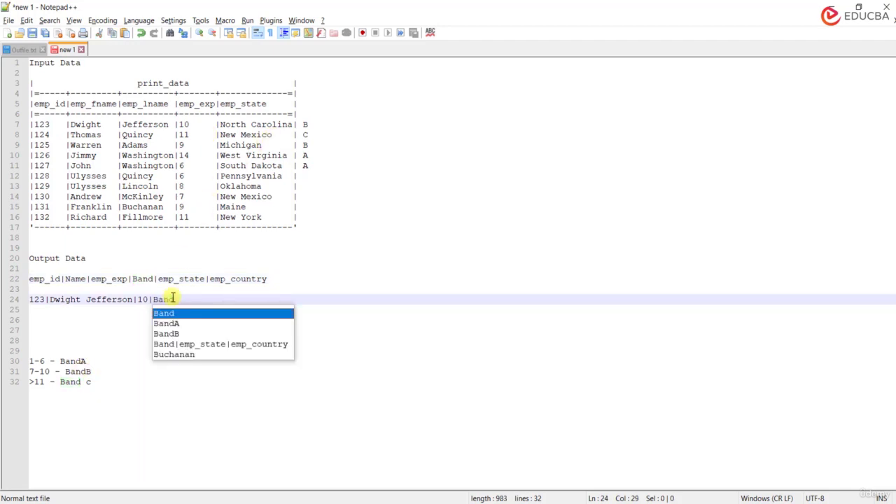
text(B|)
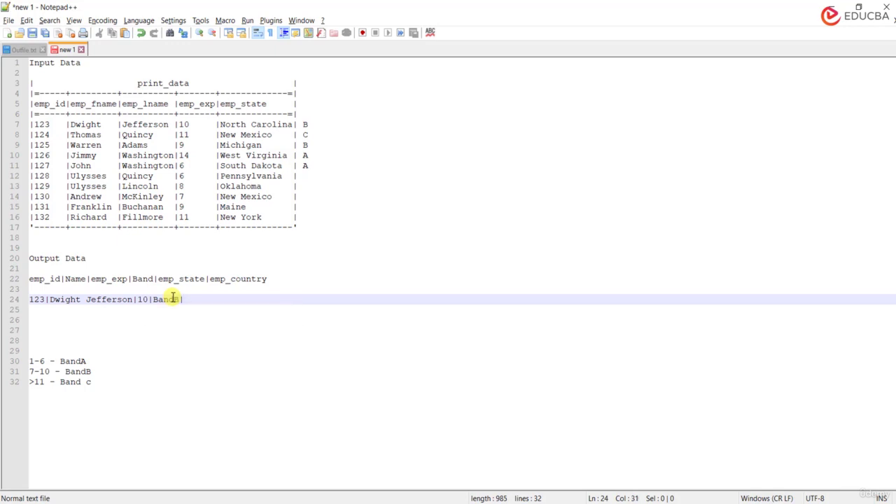
Complete the sample output row with the state North Carolina copied from the input table and the country USA, separated by |
double_click(183, 279)
click(250, 124)
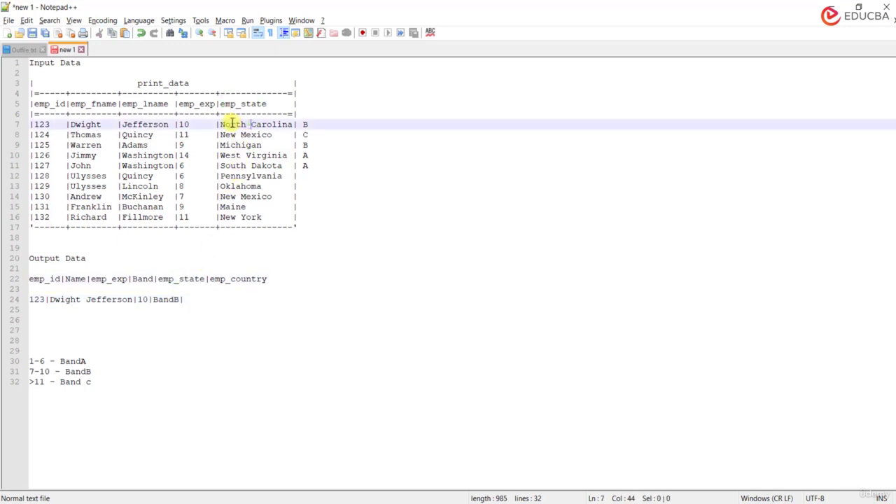
double_click(228, 123)
key(ctrl+c)
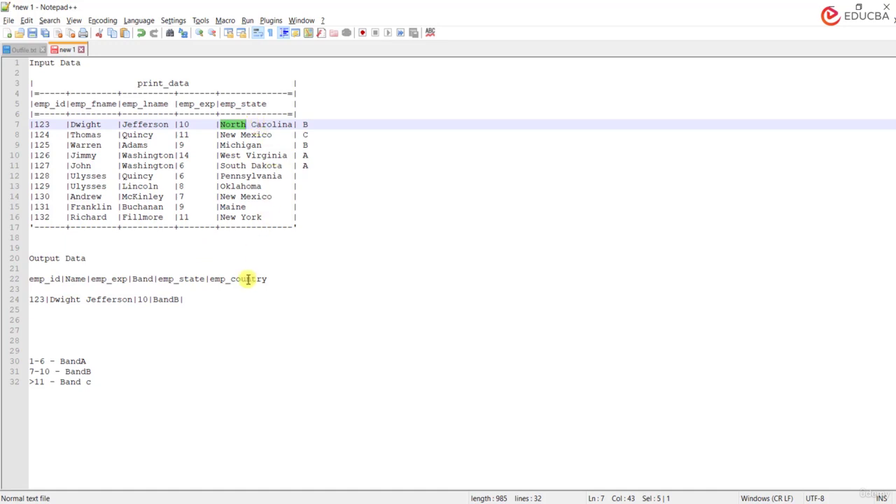
click(199, 298)
key(ctrl+v)
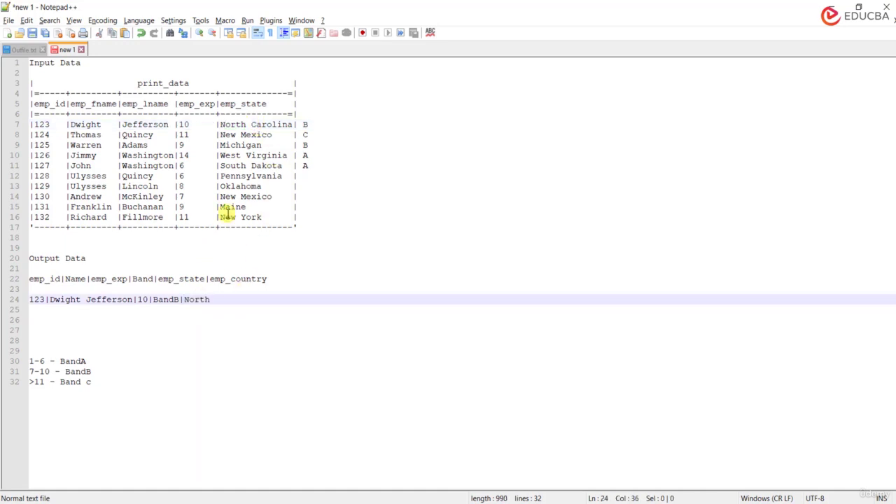
double_click(268, 124)
key(ctrl+c)
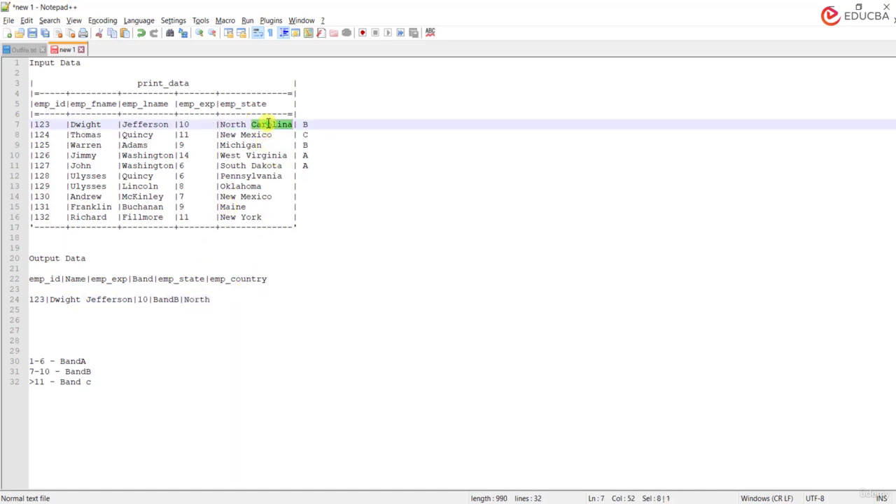
click(233, 299)
key(ctrl+v)
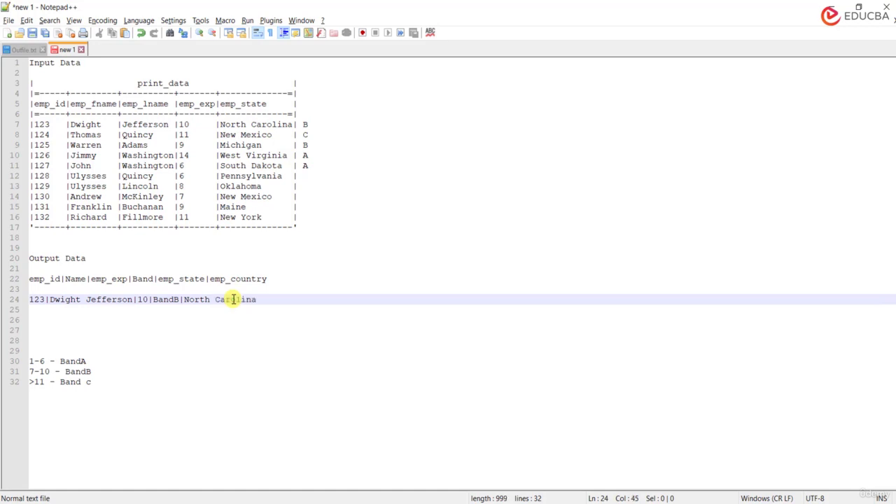
text(|)
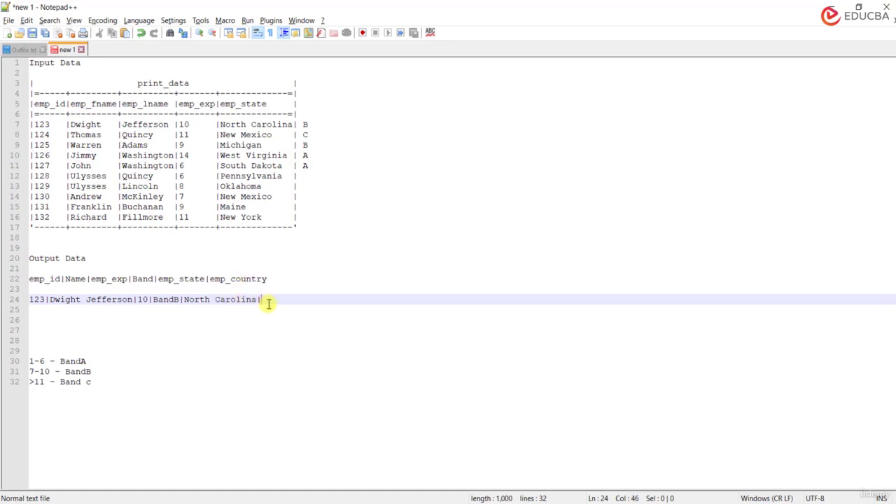
text(USA)
Switch to Talend Open Studio and line up get_data and tMap_1 side by side on the job_tmap canvas
click(390, 501)
click(460, 160)
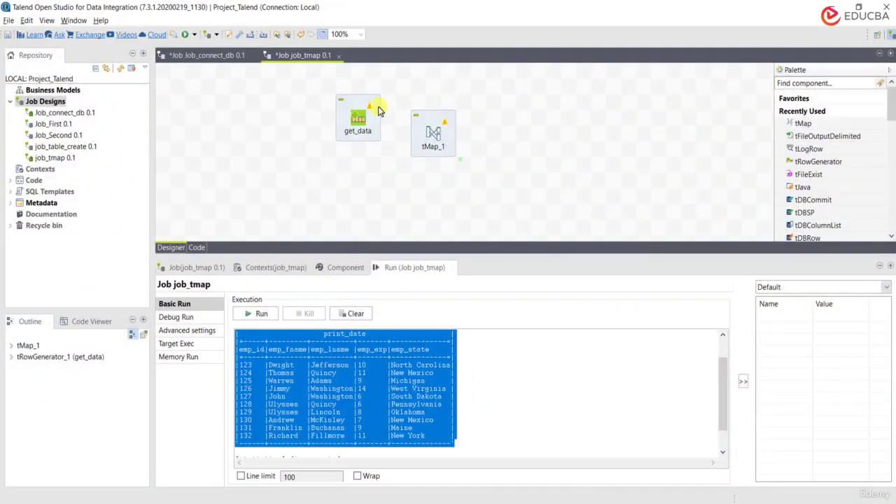
click(358, 106)
drag(359, 106, 332, 124)
drag(421, 121, 391, 120)
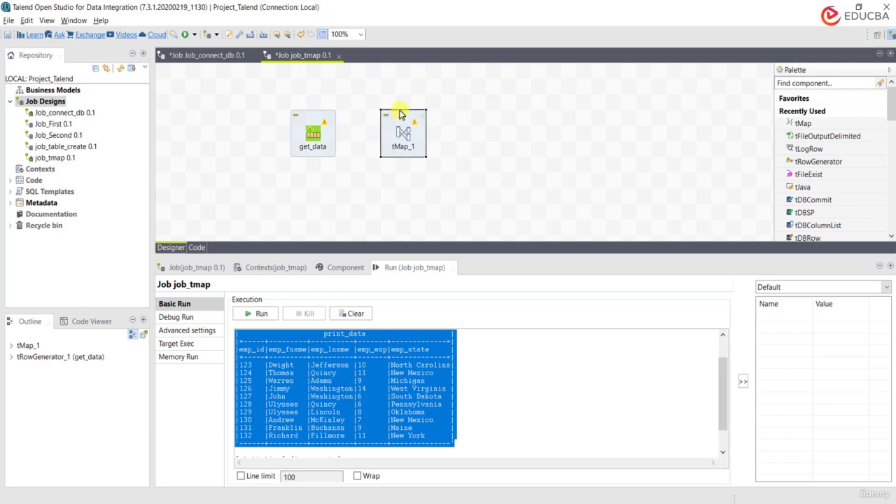
Connect get_data to tMap_1 with a Main row link
right_click(313, 134)
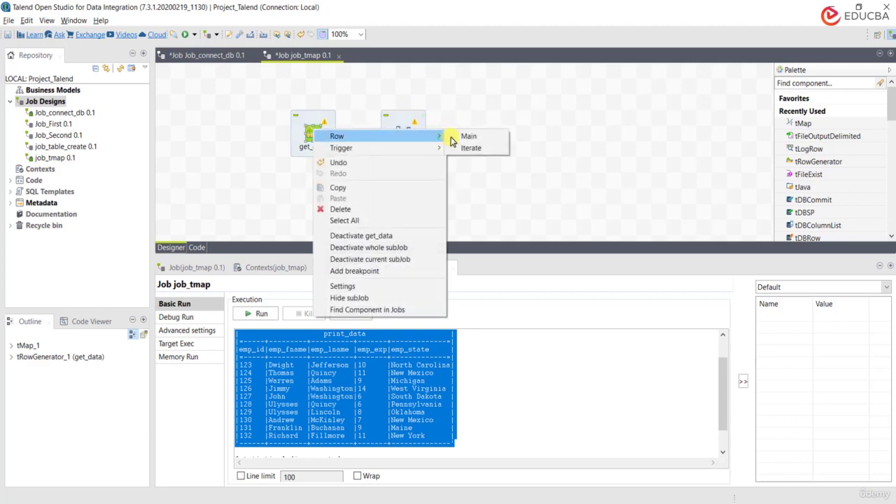
click(451, 141)
click(403, 137)
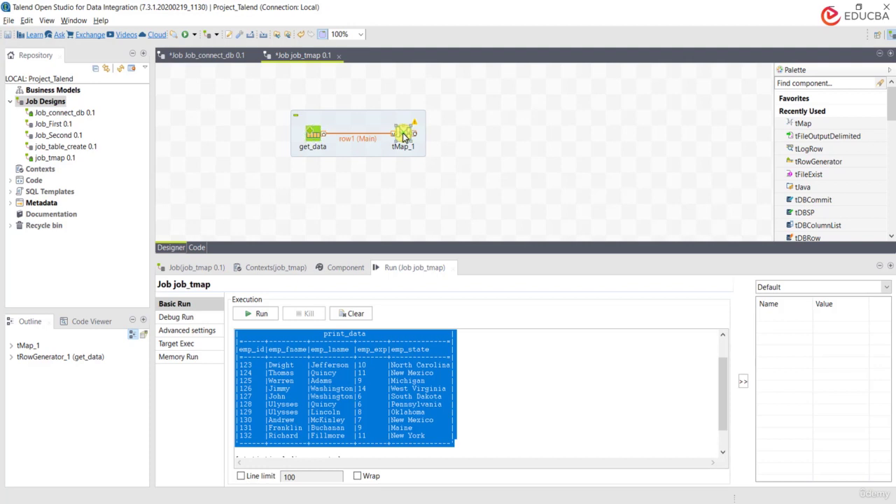
Add a tLogRow component to the right of tMap_1, leaving a gap between the two
click(455, 130)
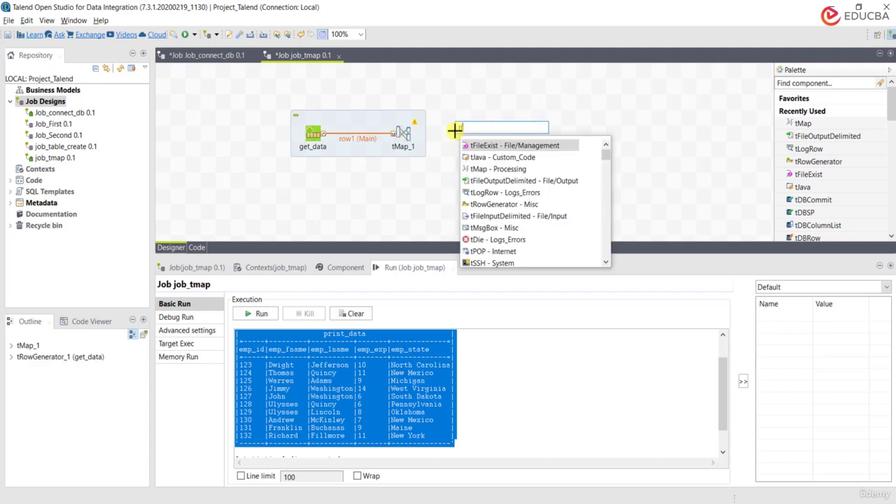
text(tlo)
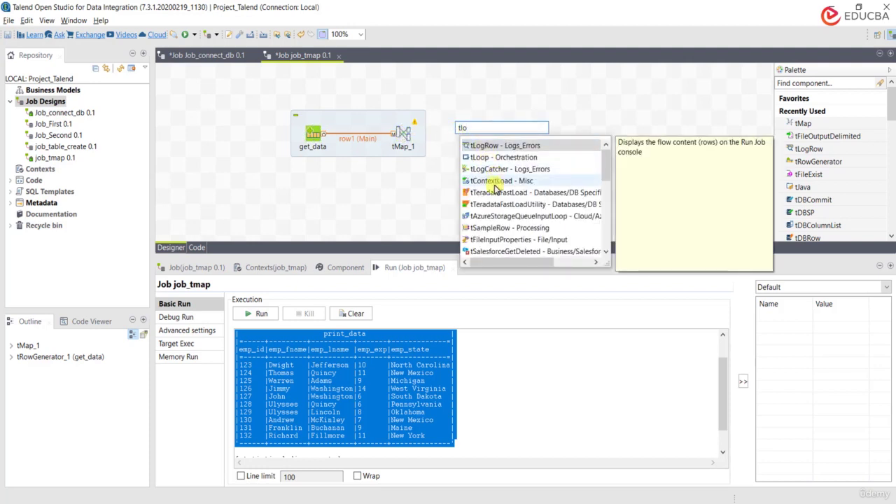
text(ou)
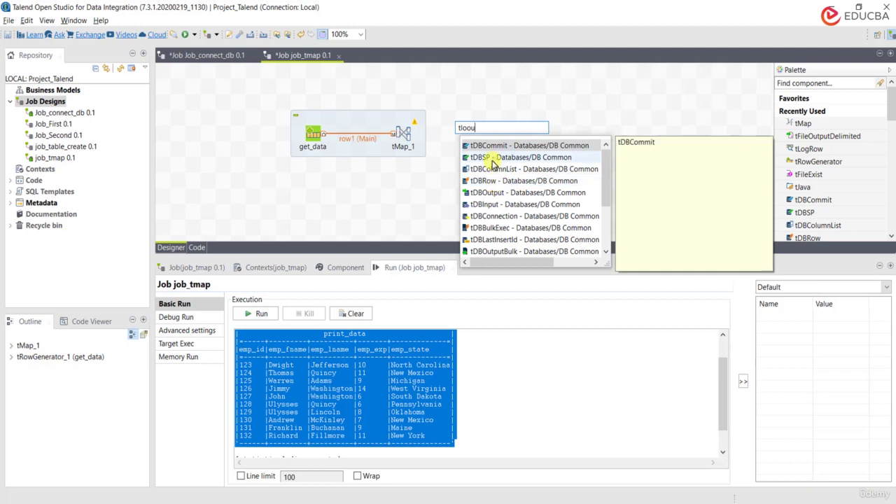
key(BackSpace)
key(BackSpace)
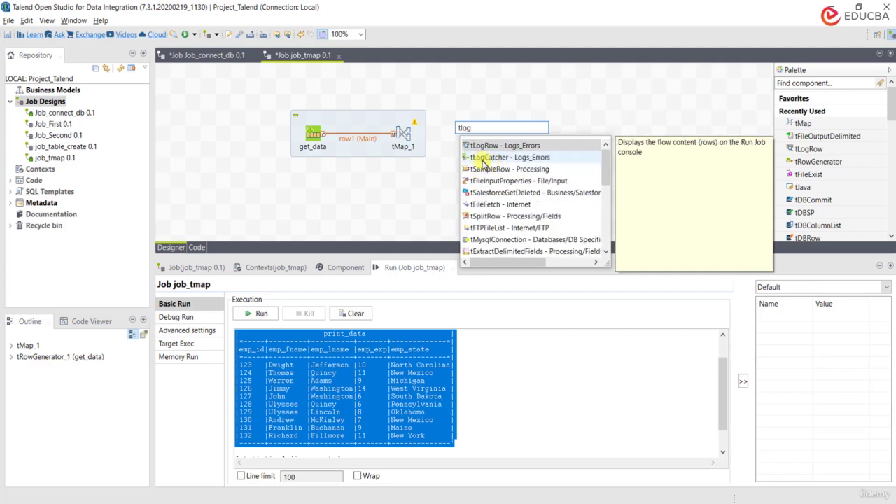
double_click(482, 147)
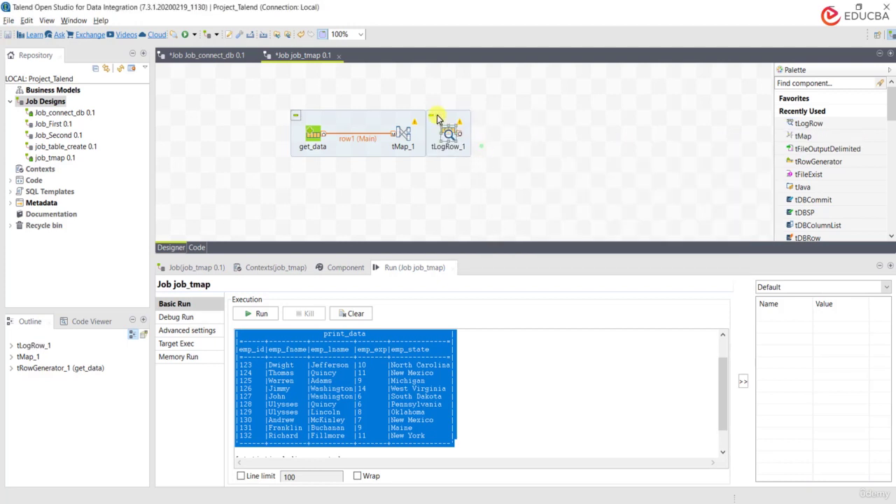
drag(441, 121, 471, 123)
Connect tMap_1 to tLogRow_1 with a new main output named out1, and open the tMap_1 mapping editor
right_click(412, 135)
mouse_move(504, 135)
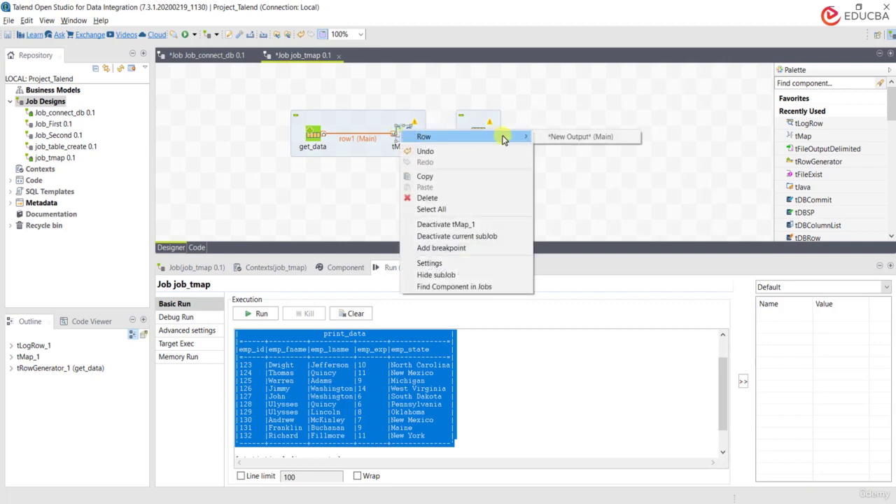
click(560, 136)
click(478, 134)
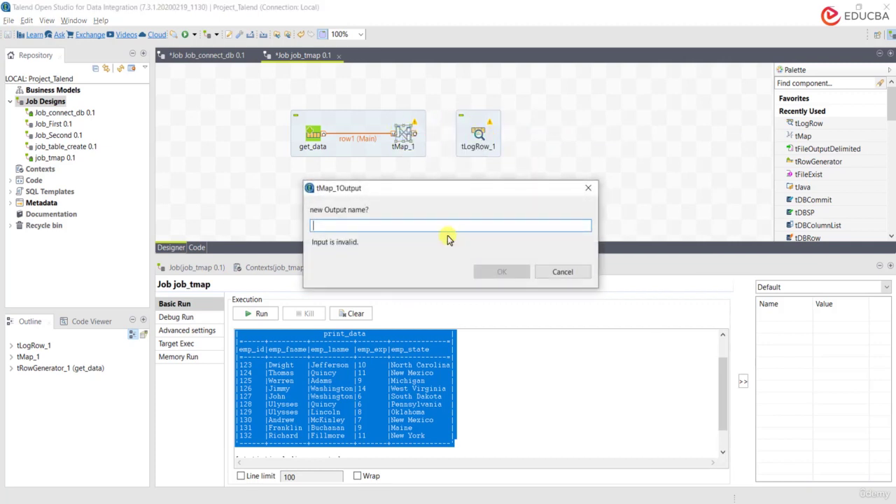
text(out1)
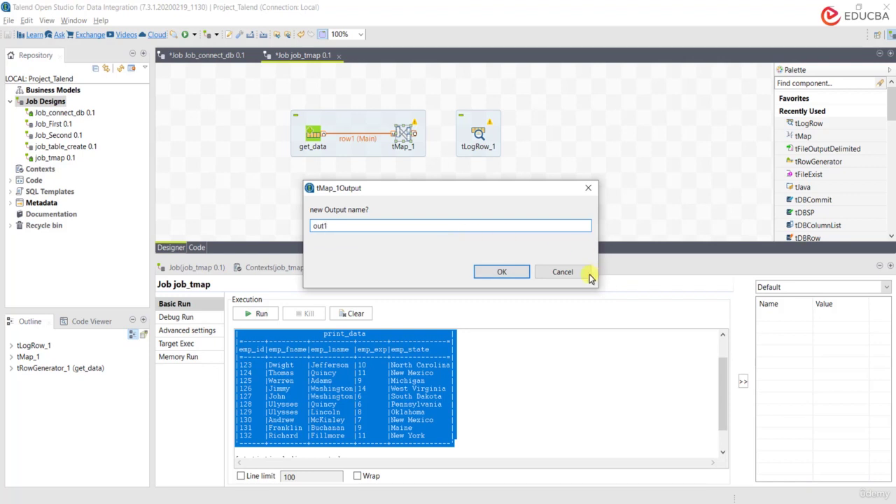
click(502, 271)
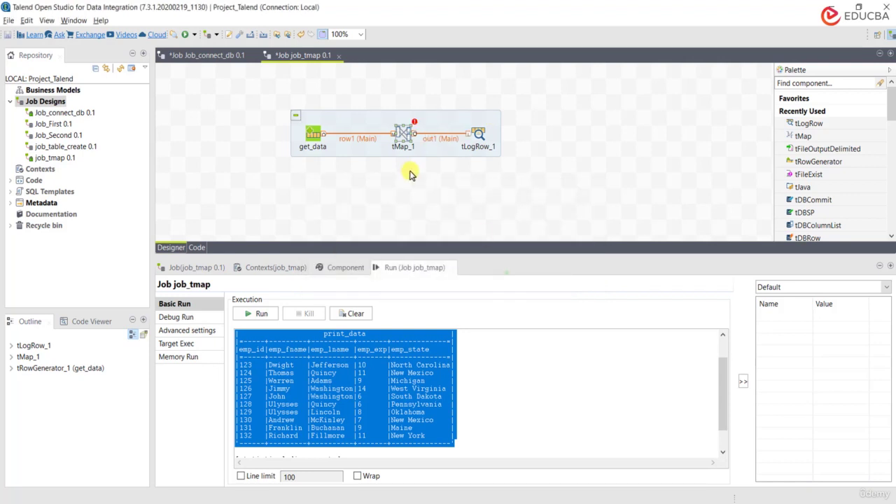
double_click(404, 138)
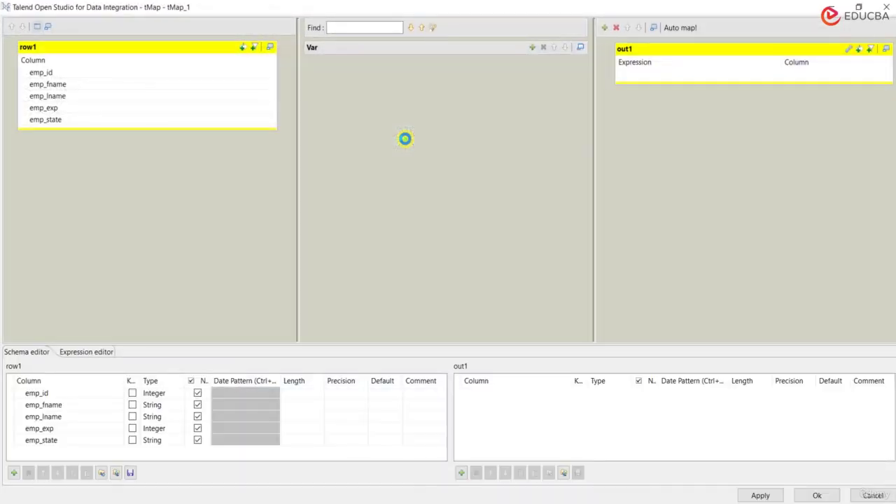